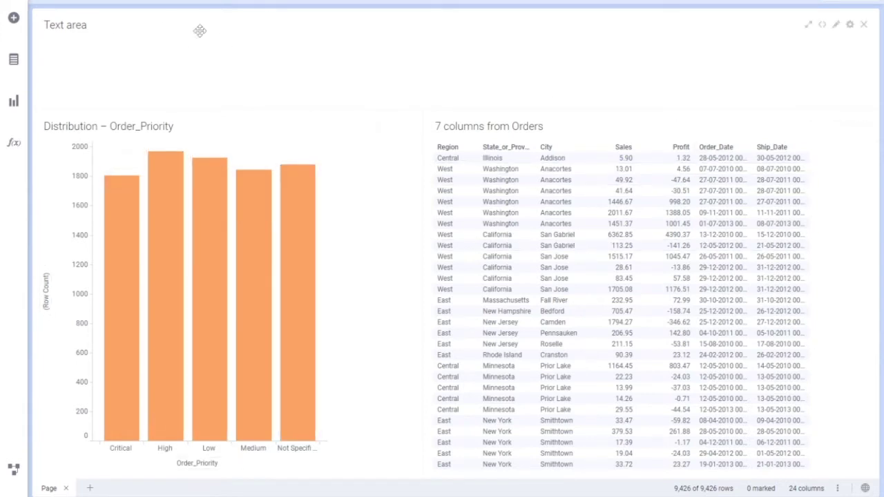
Step: Open the empty text area for editing and enter the label "Select Region:"
{"action": "right_click", "coordinate": [291, 46]}
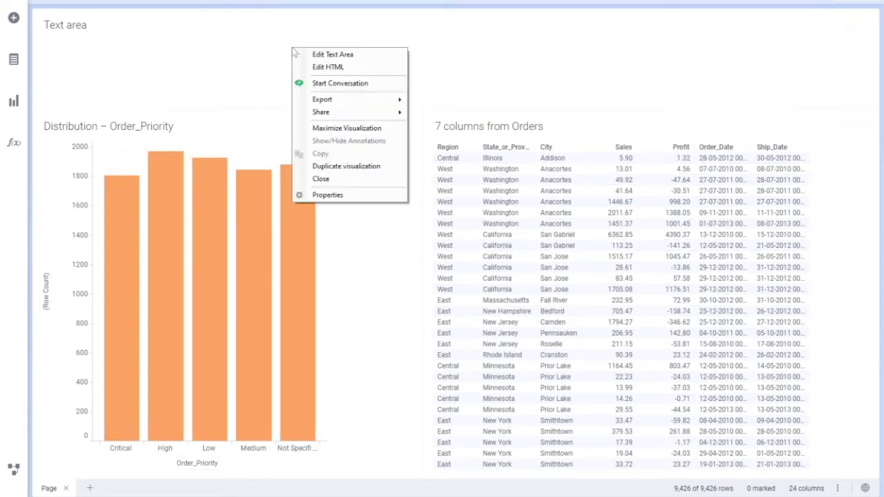
{"action": "left_click", "coordinate": [351, 53]}
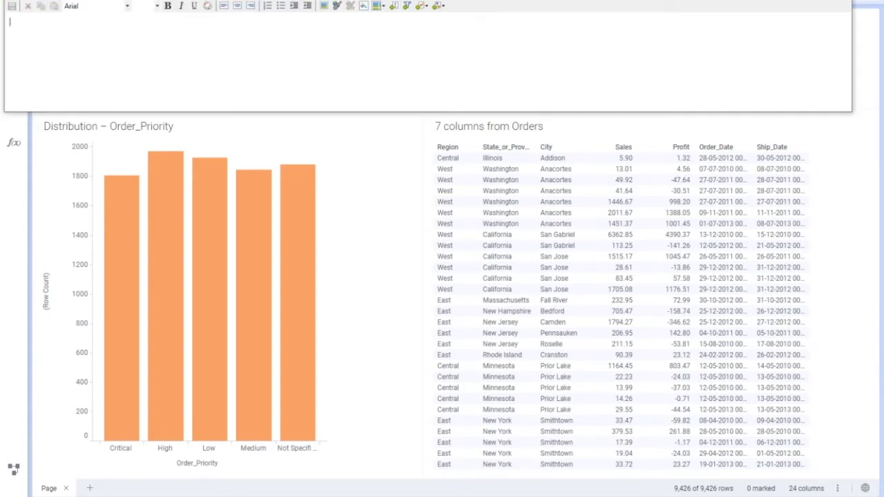
{"action": "left_click", "coordinate": [423, 5]}
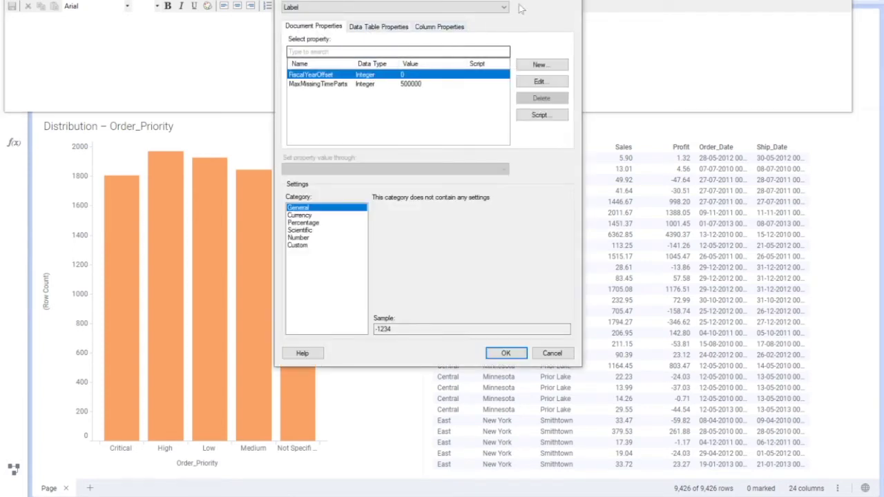
{"action": "key", "text": "Escape"}
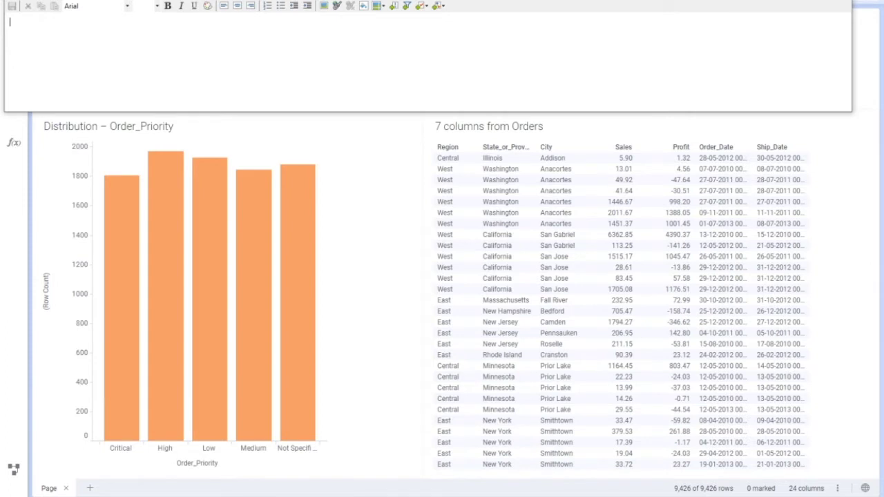
{"action": "type", "text": "Select Region:"}
Step: Reword the text area's label to "Type Region to Load Data:"
{"action": "double_click", "coordinate": [21, 21]}
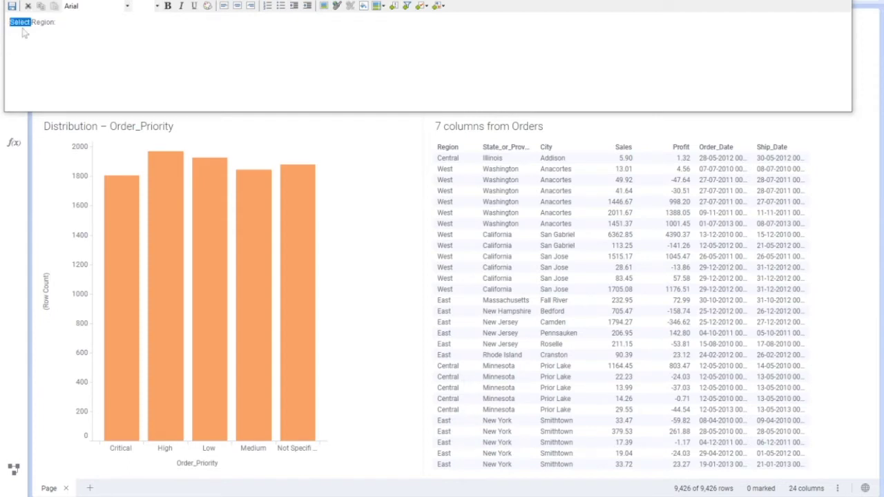
{"action": "type", "text": "Ty"}
{"action": "key", "text": "BackSpace"}
{"action": "type", "text": "ype"}
{"action": "key", "text": "End"}
{"action": "key", "text": "BackSpace"}
{"action": "type", "text": "to Load"}
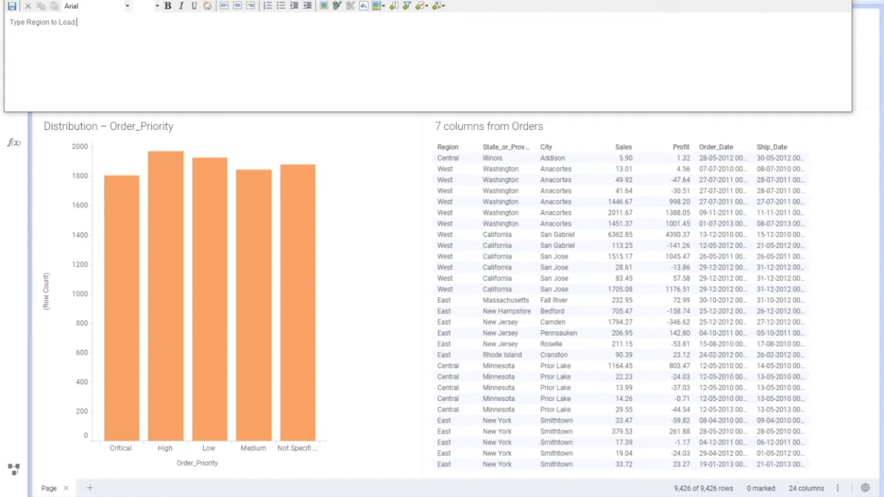
{"action": "type", "text": " Data:"}
Step: Format the whole label line as bold with font size 10
{"action": "key", "text": "ctrl+a"}
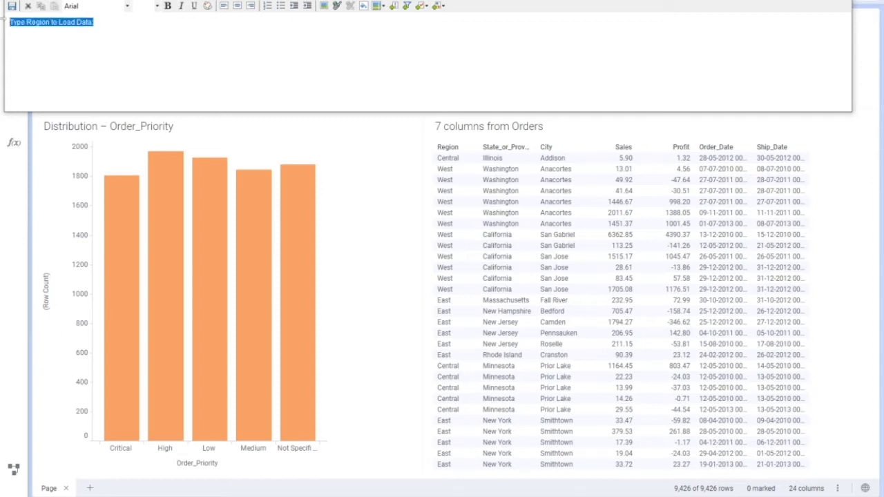
{"action": "left_click", "coordinate": [167, 7]}
{"action": "left_click", "coordinate": [156, 6]}
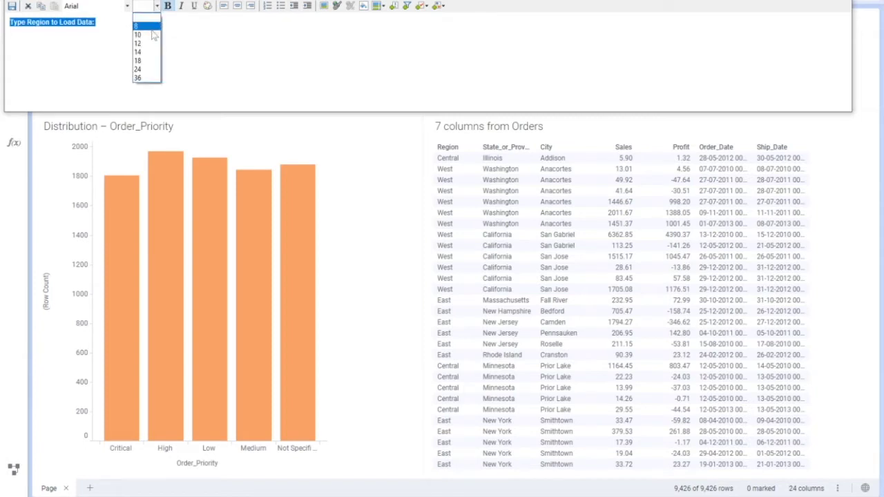
{"action": "left_click", "coordinate": [152, 34]}
Step: Insert an input field property control after the label, bound to a new String document property named "region"
{"action": "left_click", "coordinate": [130, 23]}
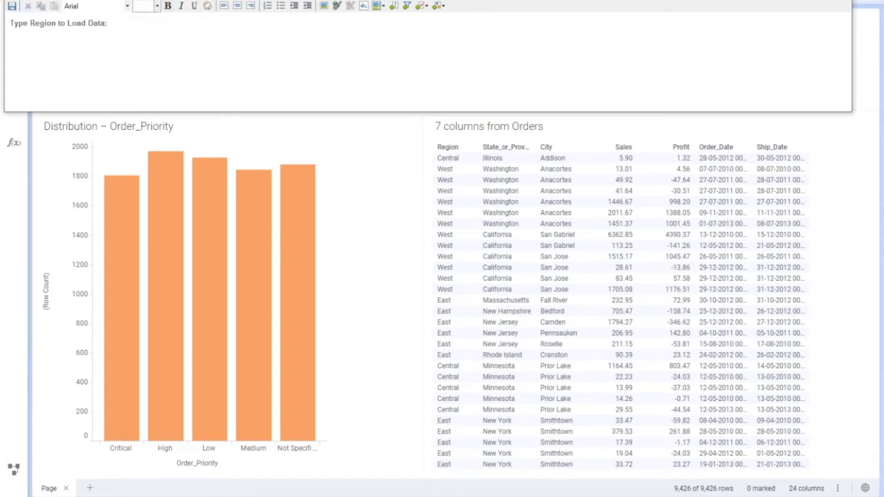
{"action": "left_click", "coordinate": [423, 7]}
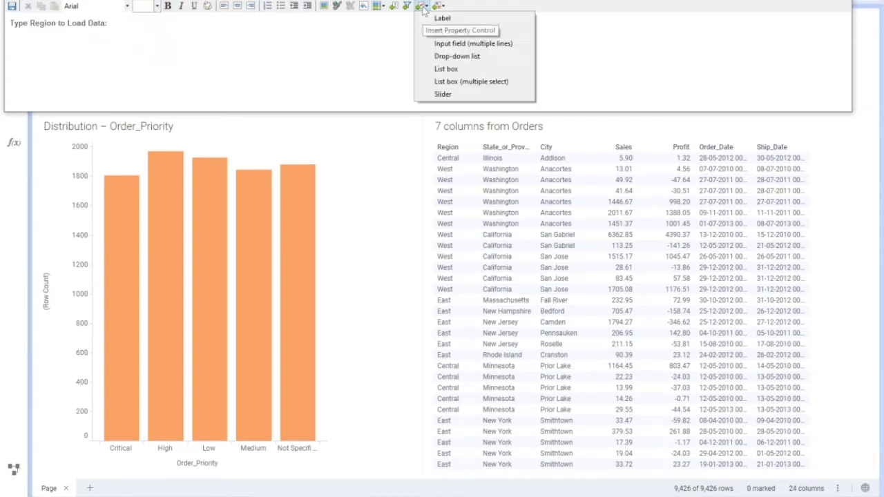
{"action": "left_click", "coordinate": [446, 30]}
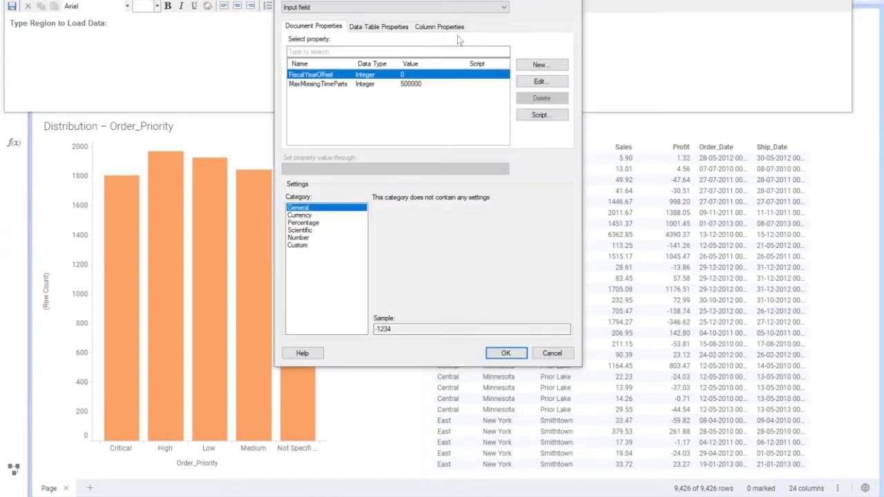
{"action": "left_click", "coordinate": [539, 65]}
{"action": "type", "text": "region"}
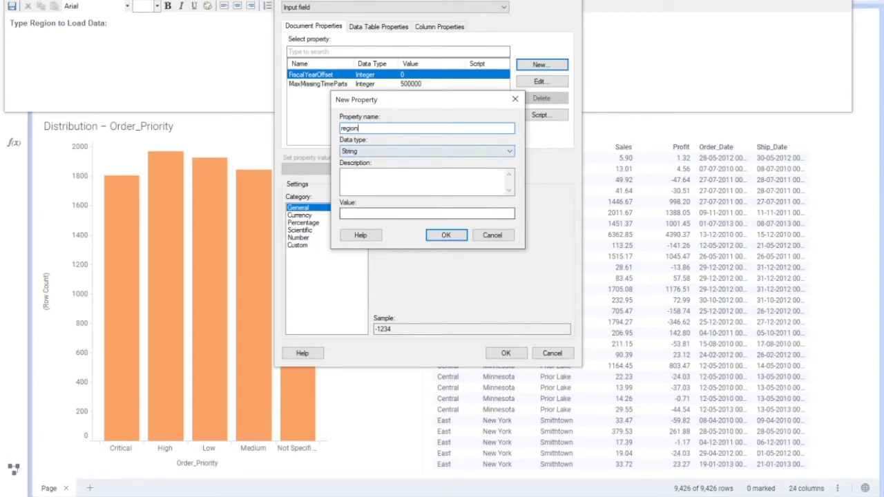
{"action": "left_click", "coordinate": [446, 235]}
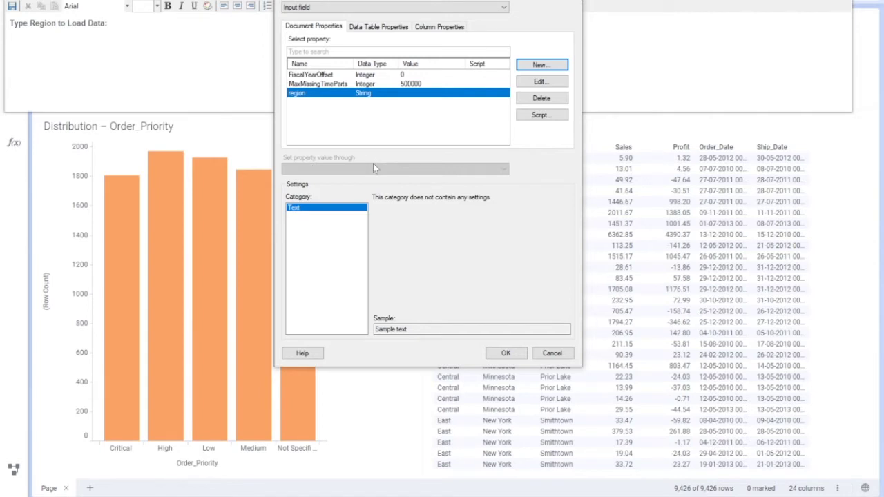
{"action": "left_click", "coordinate": [506, 353]}
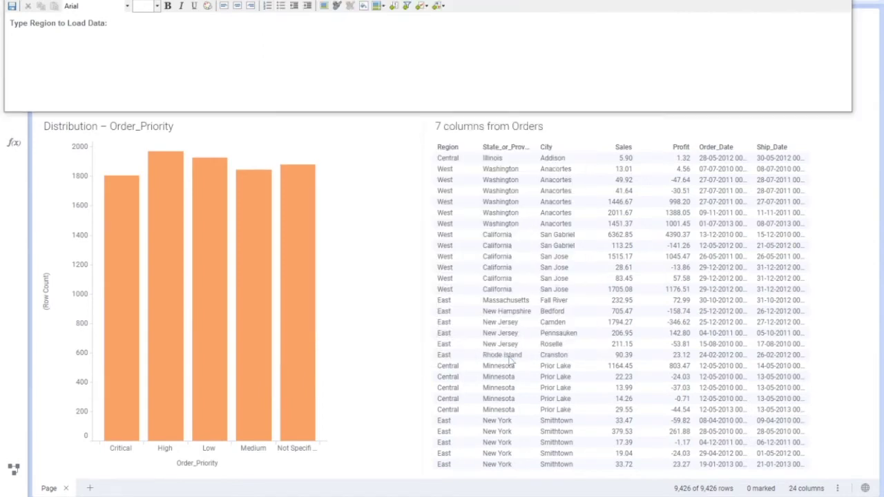
Step: Save the text area with its region input field and close the editor
{"action": "left_click", "coordinate": [197, 29]}
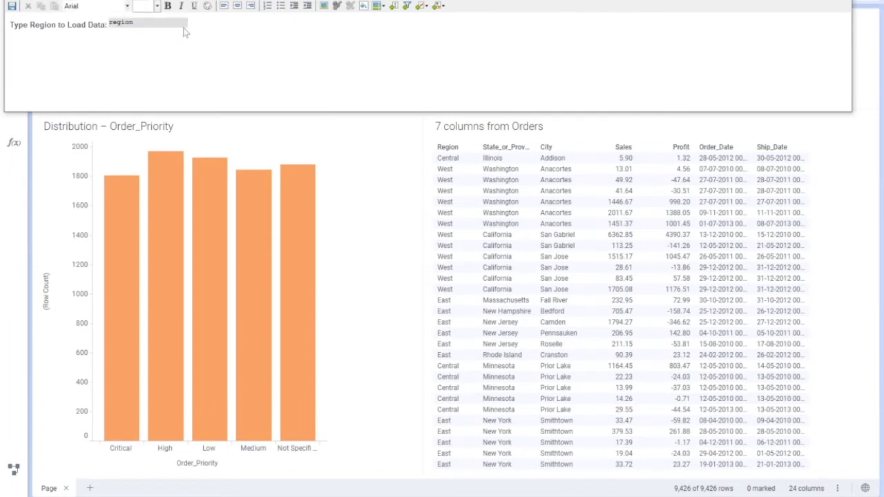
{"action": "left_click", "coordinate": [11, 7]}
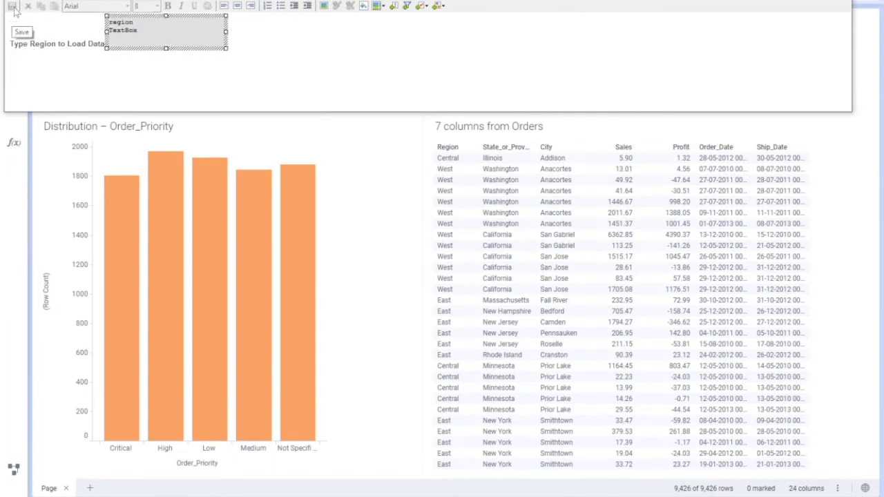
{"action": "left_click_drag", "start_coordinate": [189, 0], "coordinate": [230, 110]}
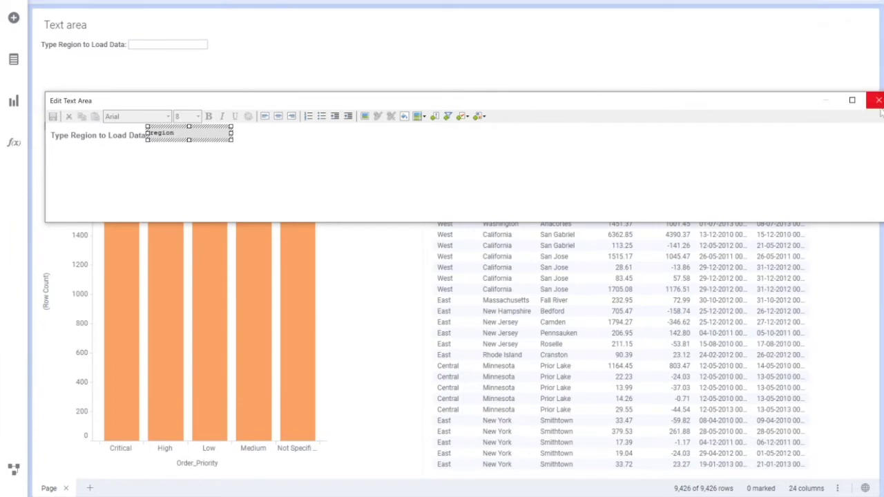
{"action": "left_click", "coordinate": [879, 100]}
{"action": "left_click", "coordinate": [161, 44]}
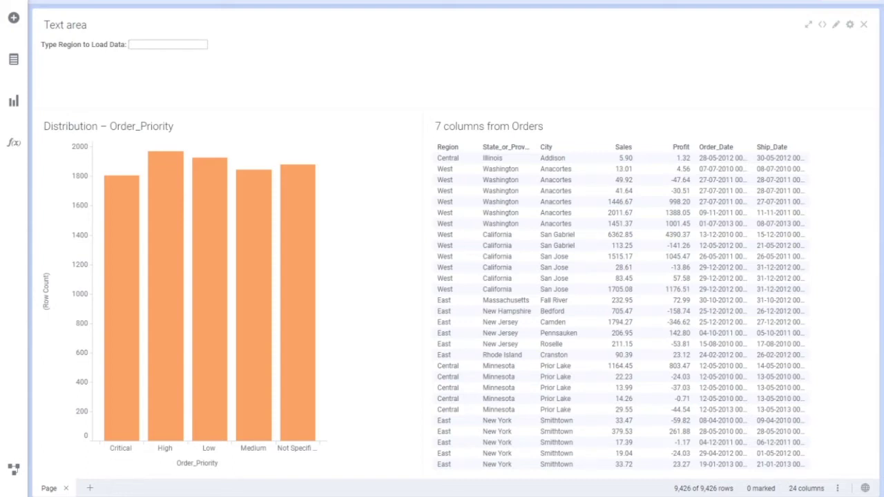
{"action": "left_click", "coordinate": [162, 45]}
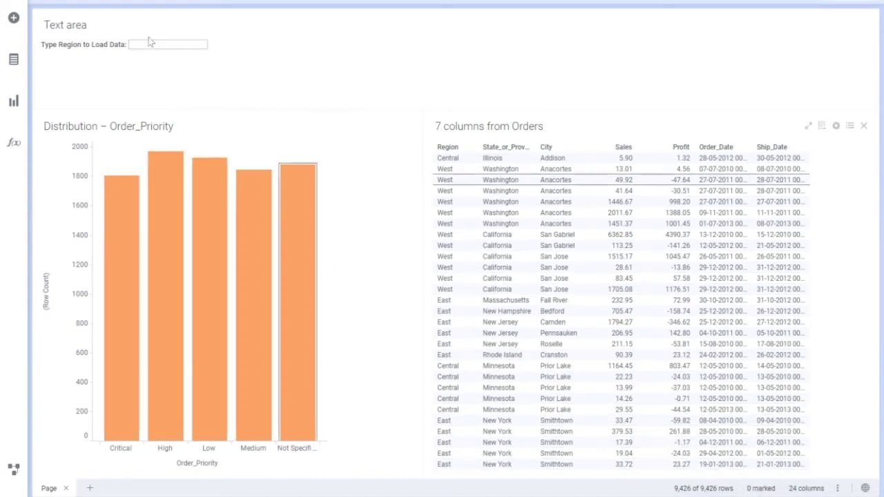
Step: Open the data table properties and examine the Orders table's source information, including its connection name and view name
{"action": "left_click", "coordinate": [136, 2]}
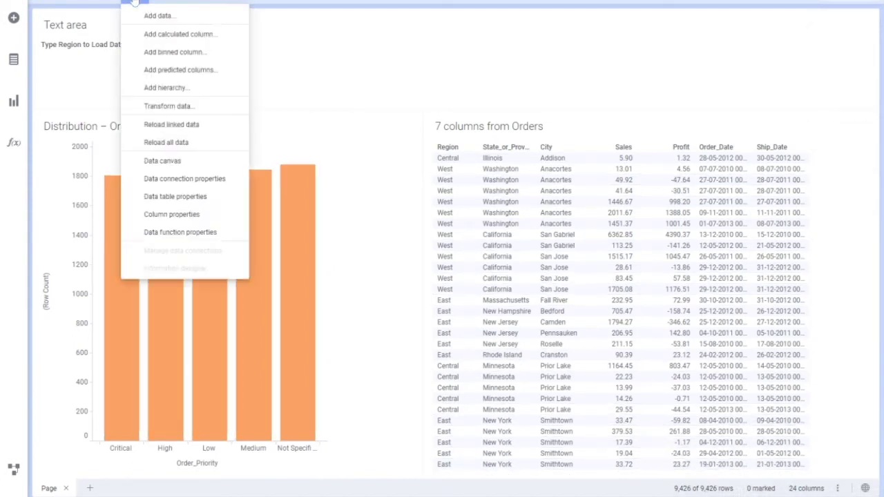
{"action": "left_click", "coordinate": [191, 202]}
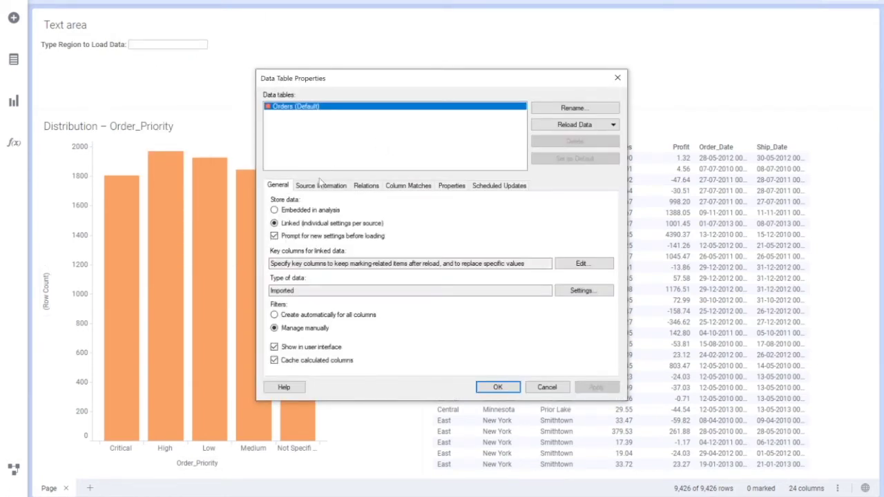
{"action": "left_click", "coordinate": [320, 185]}
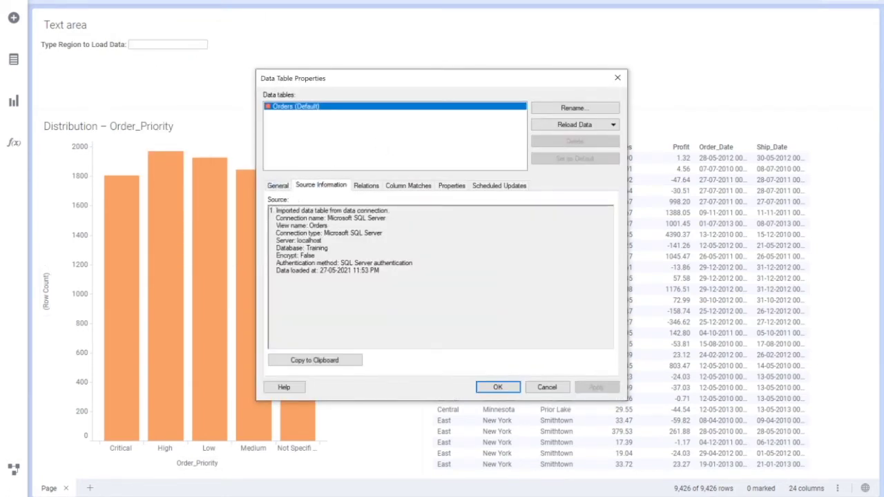
{"action": "left_click_drag", "start_coordinate": [275, 218], "coordinate": [386, 218]}
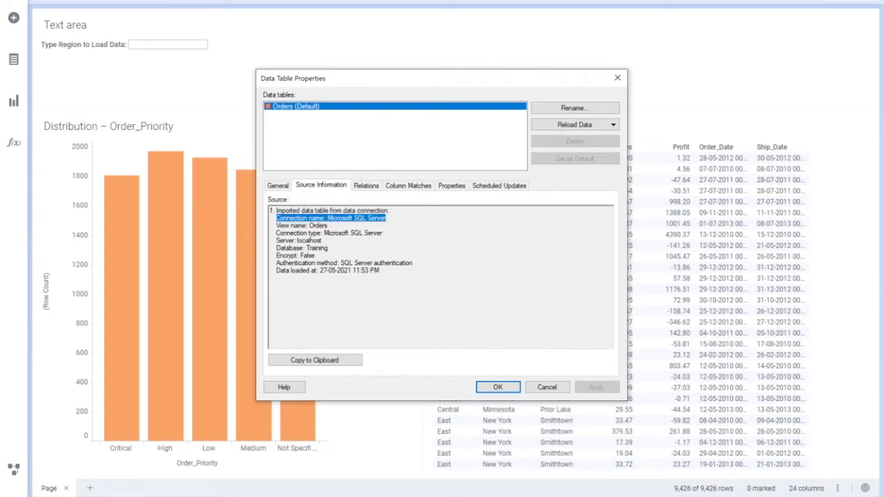
{"action": "double_click", "coordinate": [318, 225]}
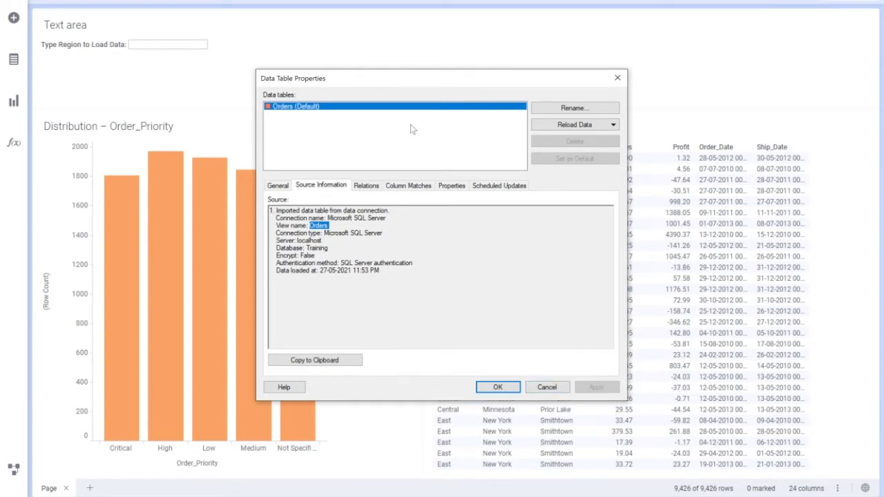
{"action": "left_click_drag", "start_coordinate": [431, 83], "coordinate": [529, 56]}
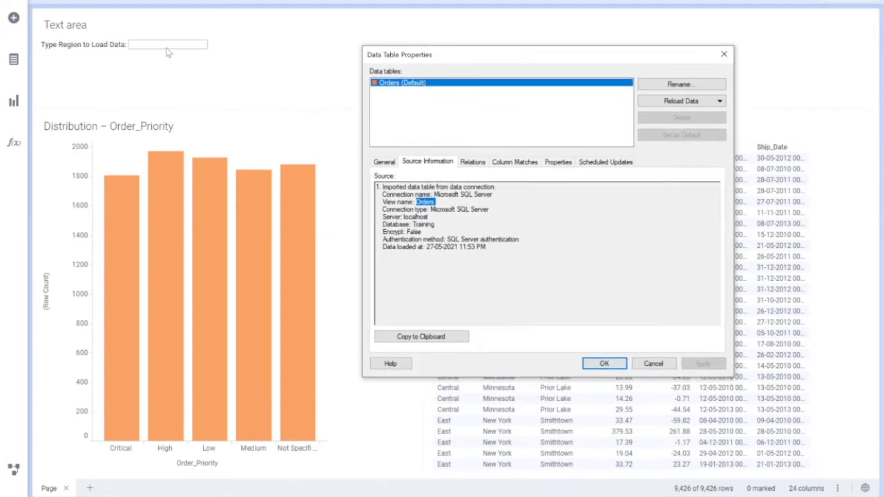
{"action": "left_click", "coordinate": [142, 46]}
{"action": "left_click", "coordinate": [141, 46]}
Step: Change the Orders table's type-of-data settings to load data on demand
{"action": "left_click", "coordinate": [384, 163]}
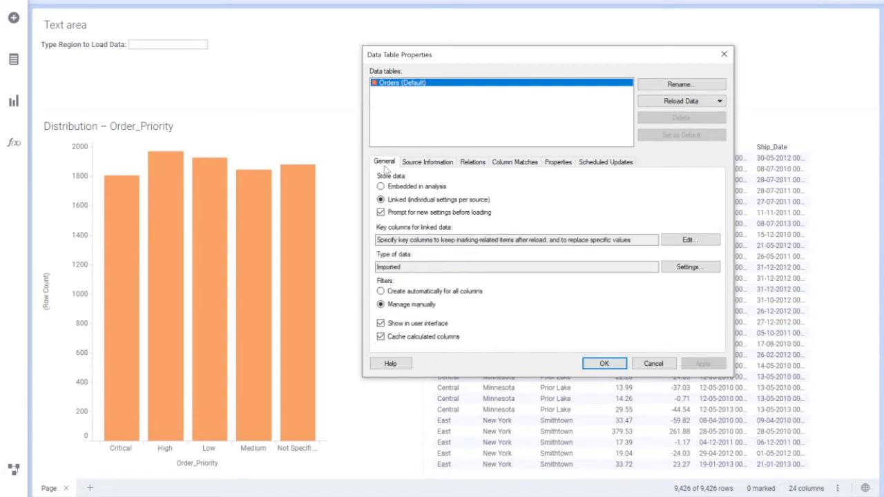
{"action": "left_click", "coordinate": [689, 267]}
{"action": "left_click", "coordinate": [265, 169]}
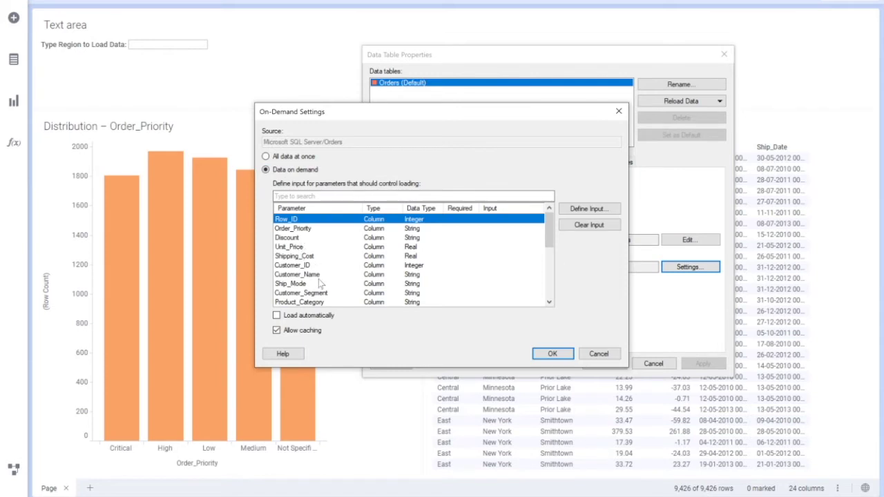
Step: Define the on-demand input for the Region parameter as the document property "region"
{"action": "scroll", "coordinate": [552, 289], "scroll_direction": "down", "scroll_amount": 5}
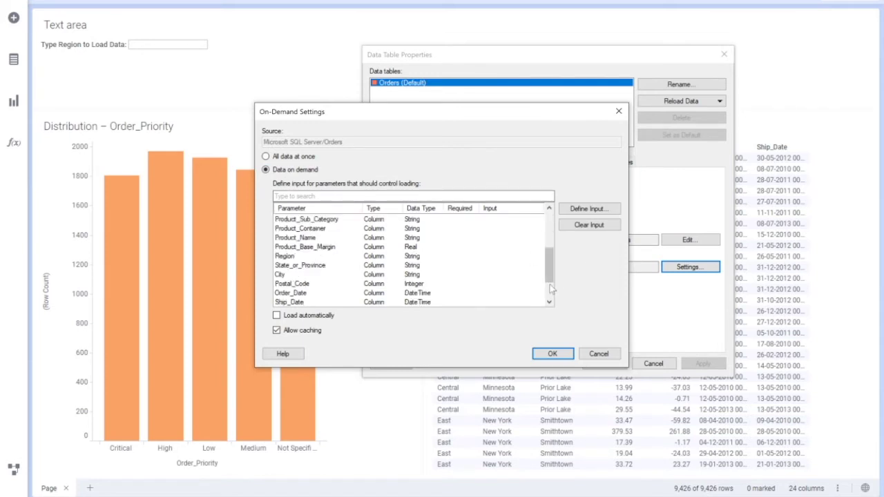
{"action": "left_click", "coordinate": [295, 219]}
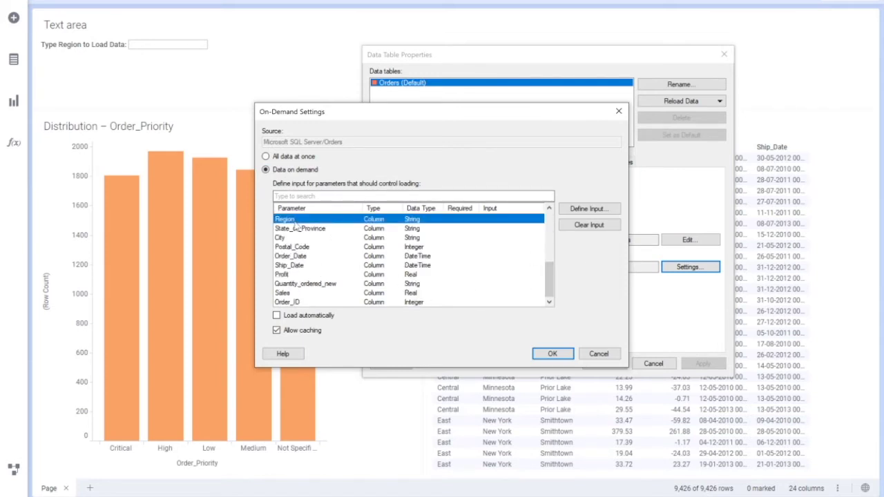
{"action": "left_click", "coordinate": [572, 208]}
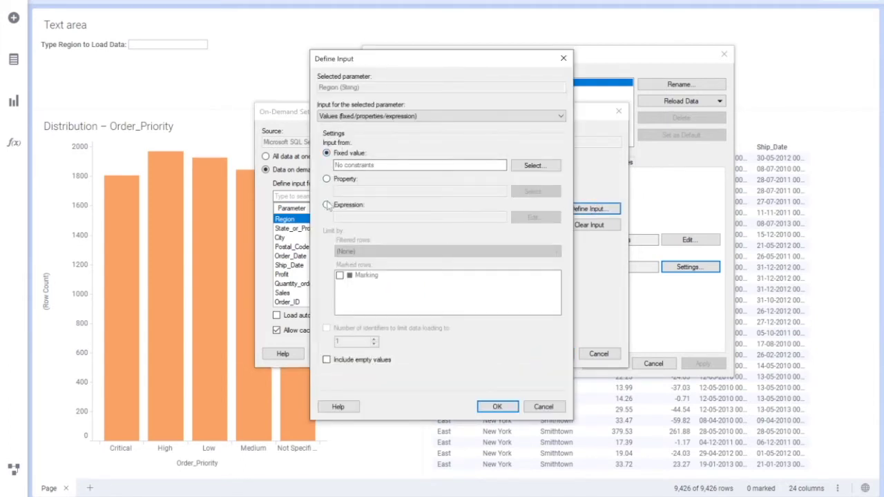
{"action": "left_click", "coordinate": [327, 178]}
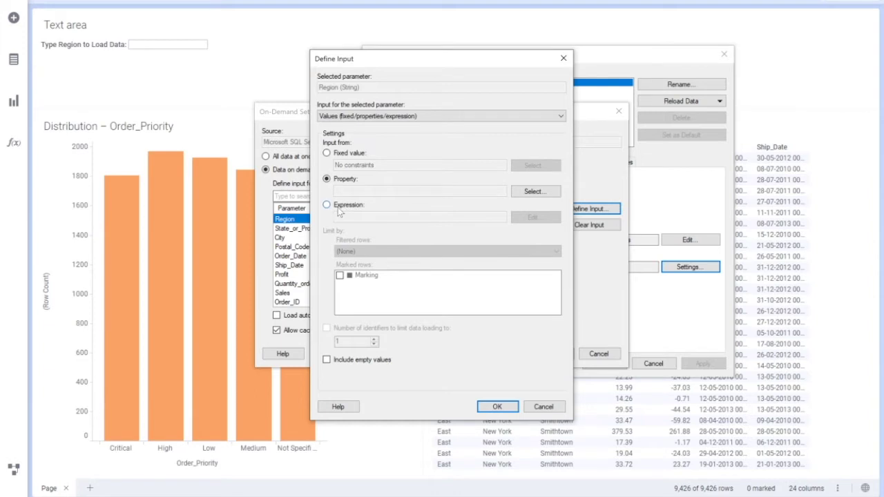
{"action": "left_click", "coordinate": [535, 192]}
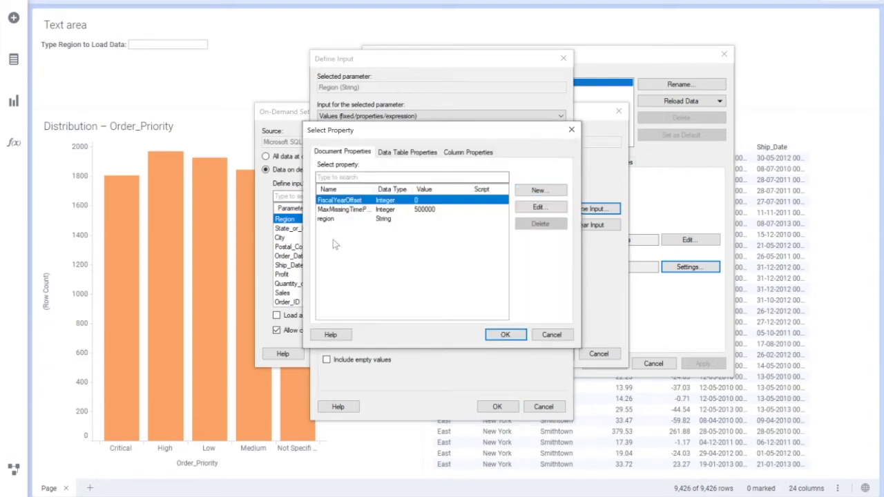
{"action": "left_click", "coordinate": [338, 219]}
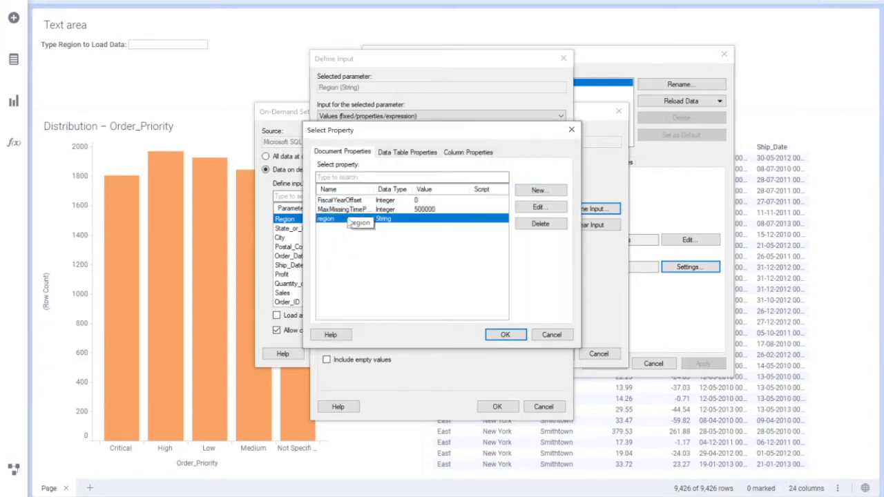
{"action": "left_click", "coordinate": [505, 335]}
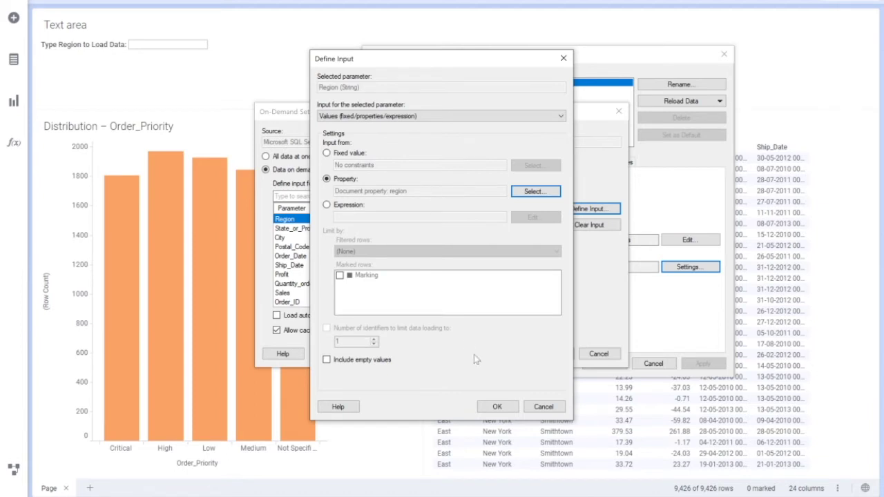
{"action": "left_click", "coordinate": [497, 407]}
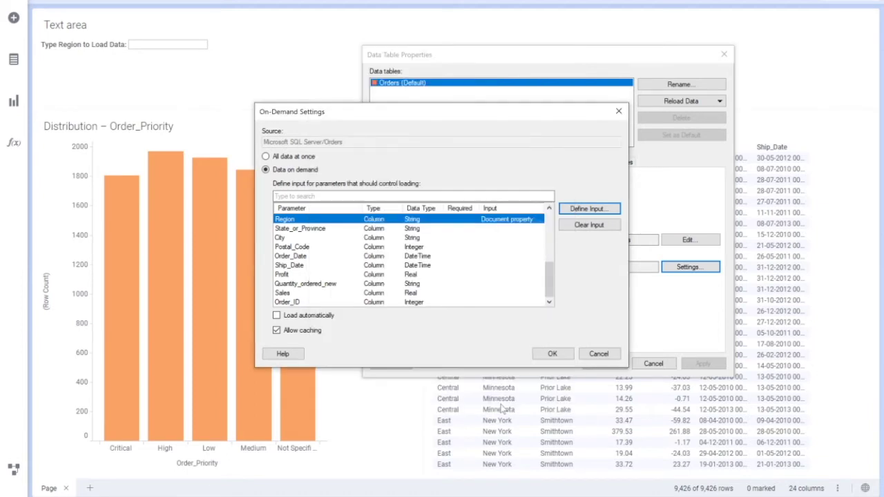
Step: Enable automatic loading in the on-demand settings and apply the changes to the Orders table properties
{"action": "left_click", "coordinate": [316, 317]}
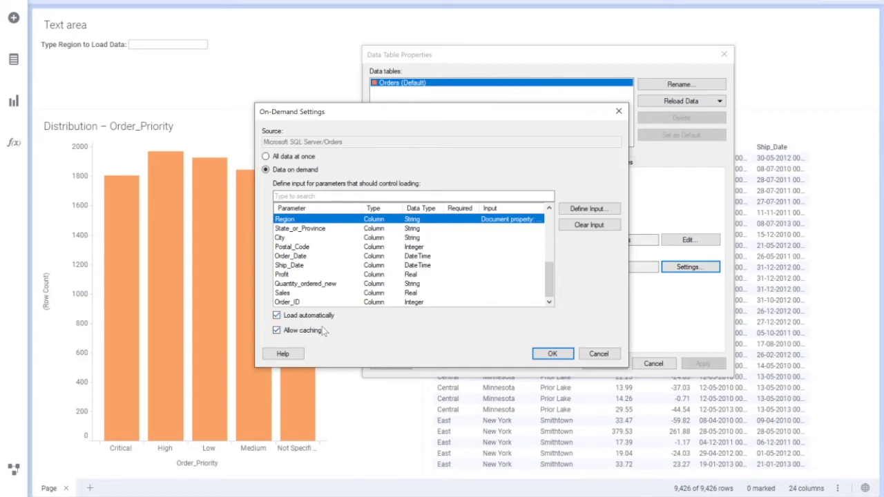
{"action": "left_click", "coordinate": [312, 333]}
{"action": "left_click", "coordinate": [542, 353]}
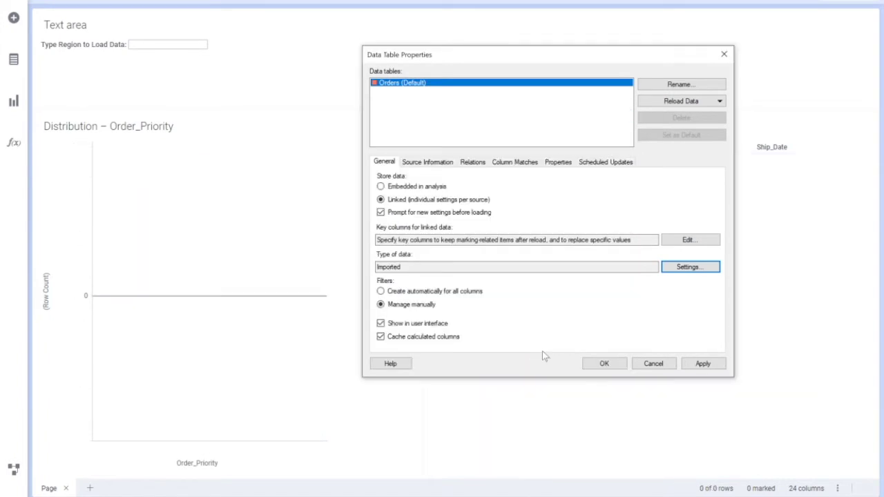
{"action": "left_click", "coordinate": [703, 364]}
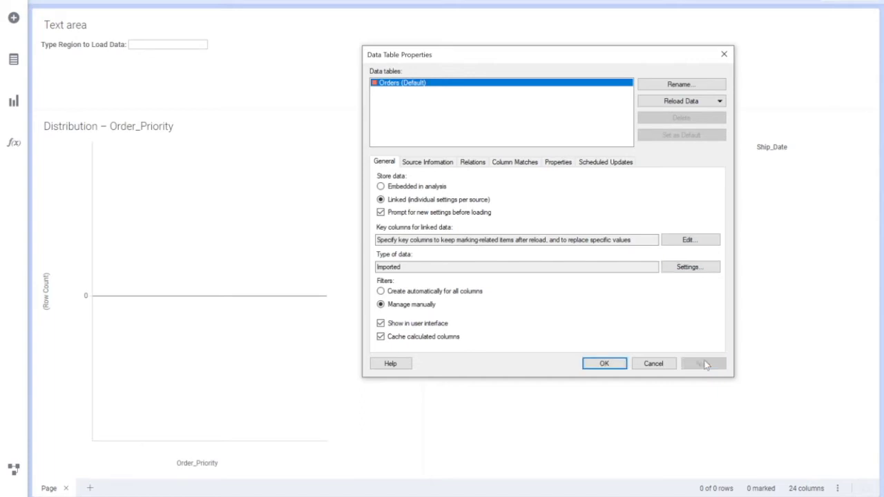
{"action": "left_click", "coordinate": [601, 366]}
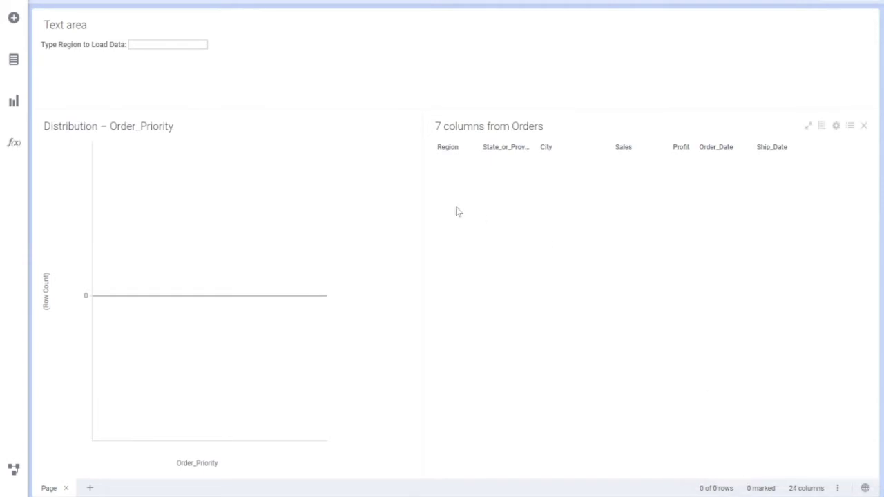
Step: Load the data for the East region through the text area's region input field
{"action": "type", "text": "East"}
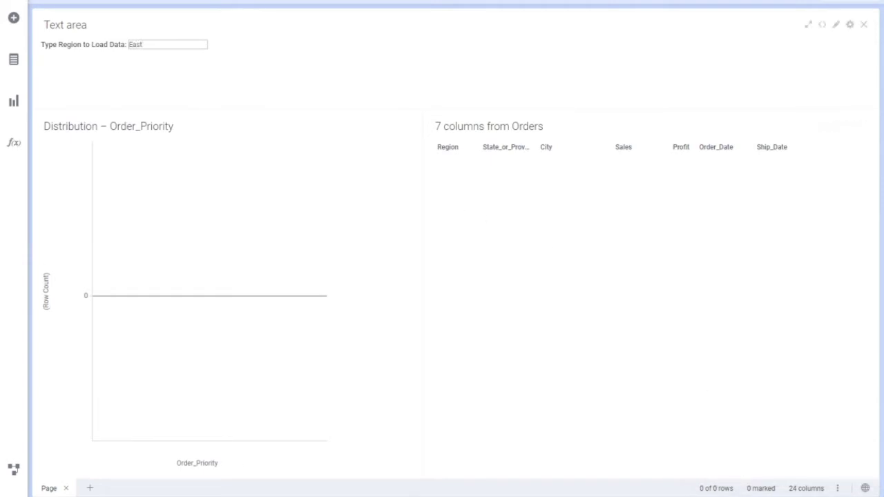
{"action": "key", "text": "Return"}
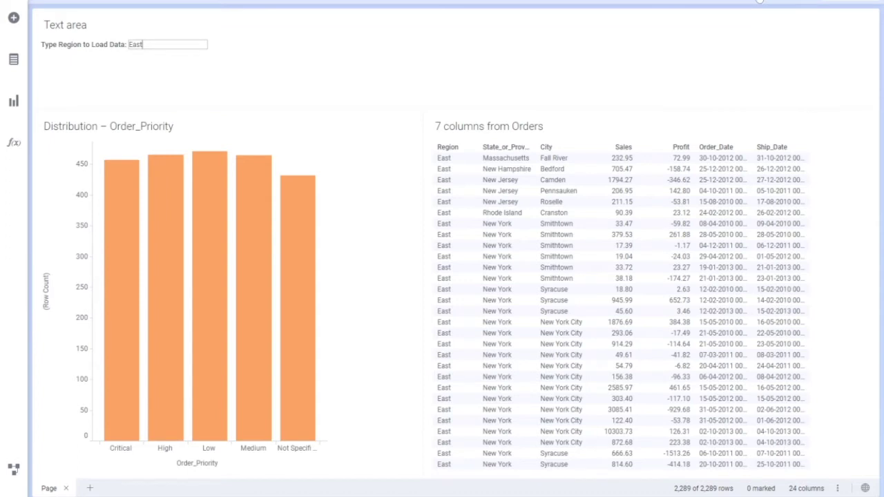
Step: Show the filters and create a filter for the Region column of the Orders table
{"action": "left_click", "coordinate": [758, 4]}
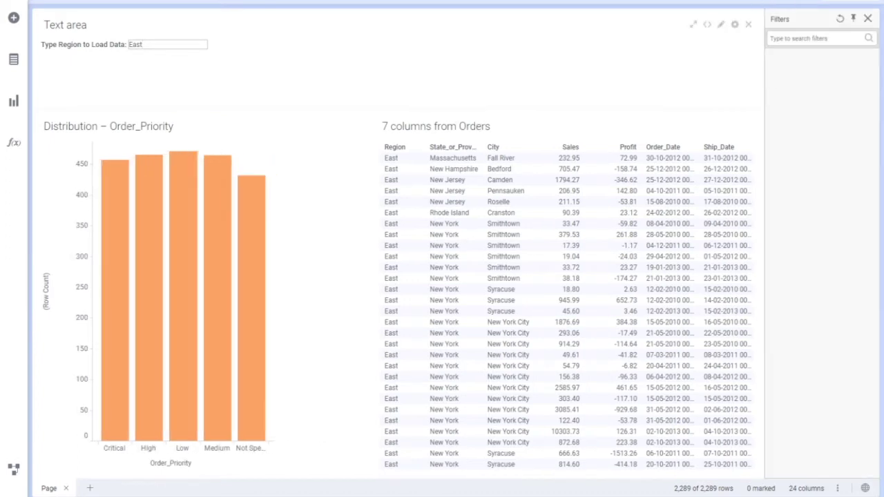
{"action": "left_click", "coordinate": [13, 59]}
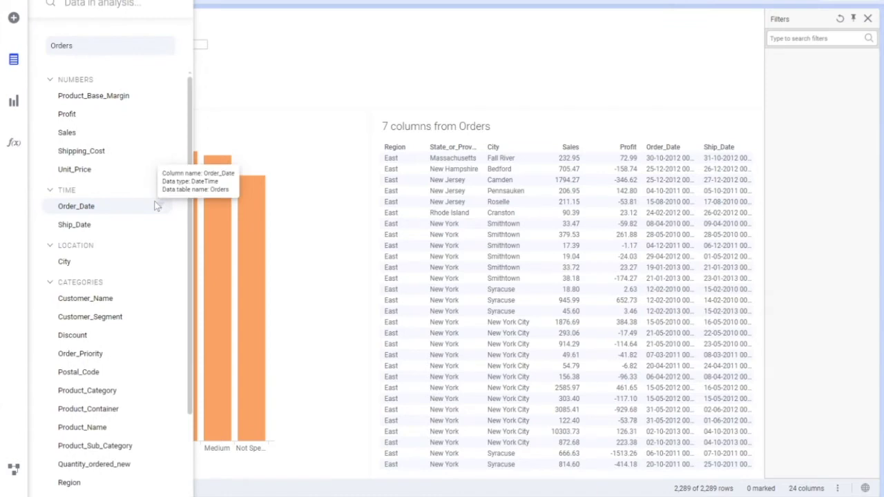
{"action": "scroll", "coordinate": [118, 343], "scroll_direction": "down", "scroll_amount": 3}
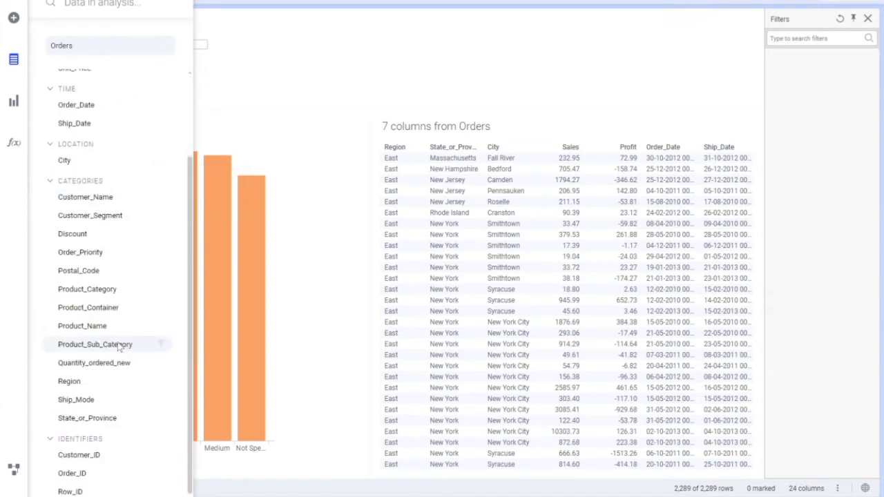
{"action": "right_click", "coordinate": [80, 389]}
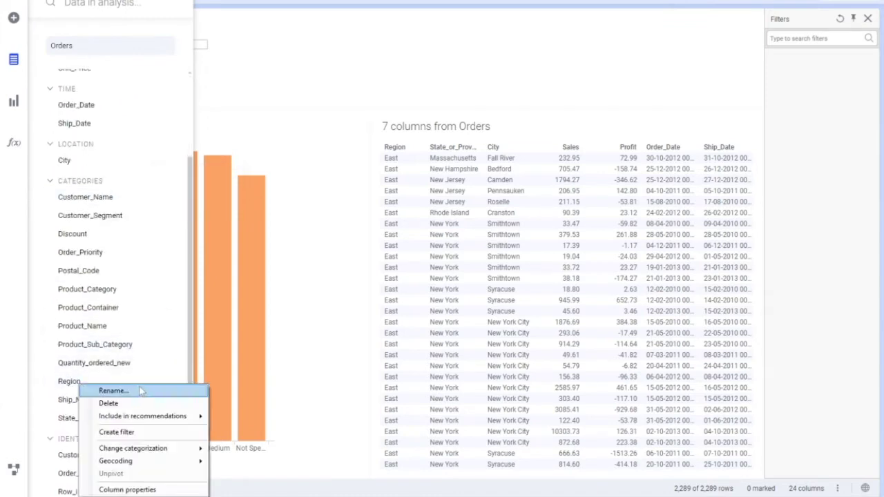
{"action": "left_click", "coordinate": [121, 433]}
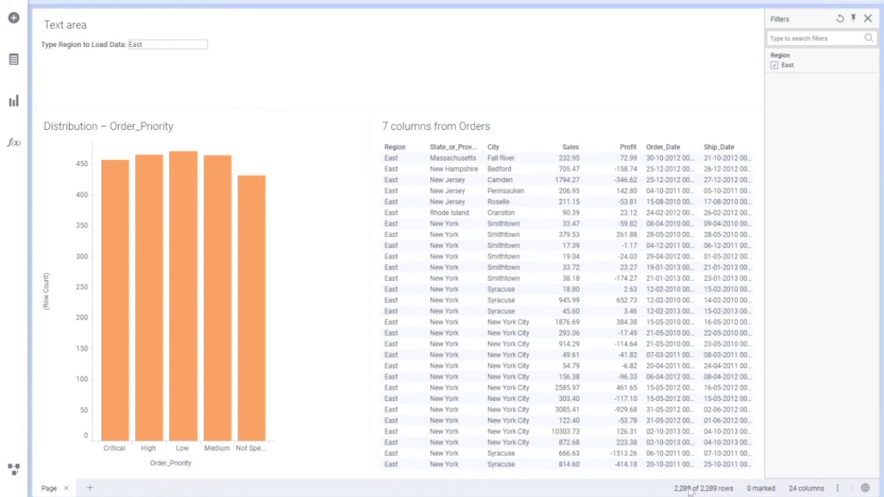
Step: Change the region in the text area's input field to Central to load its data
{"action": "double_click", "coordinate": [142, 44]}
{"action": "type", "text": "Central"}
{"action": "key", "text": "Return"}
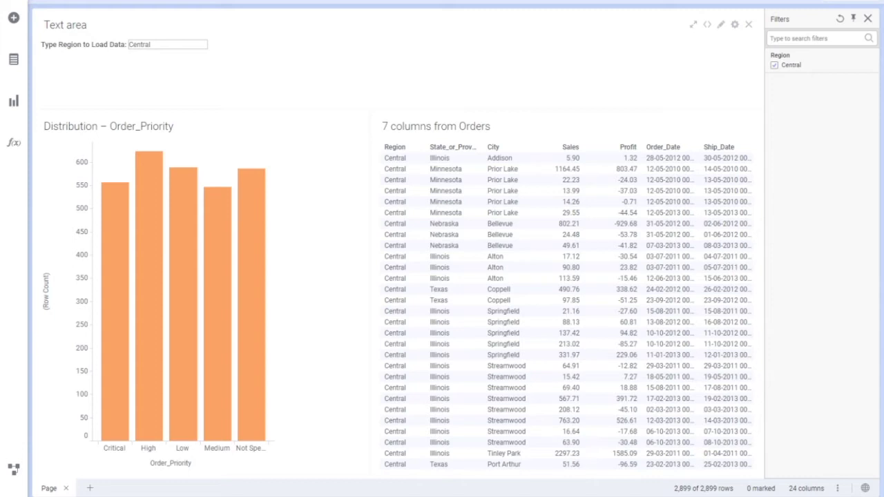
Step: Edit the text area and start a button action control with the display text "Load Data"
{"action": "right_click", "coordinate": [229, 48]}
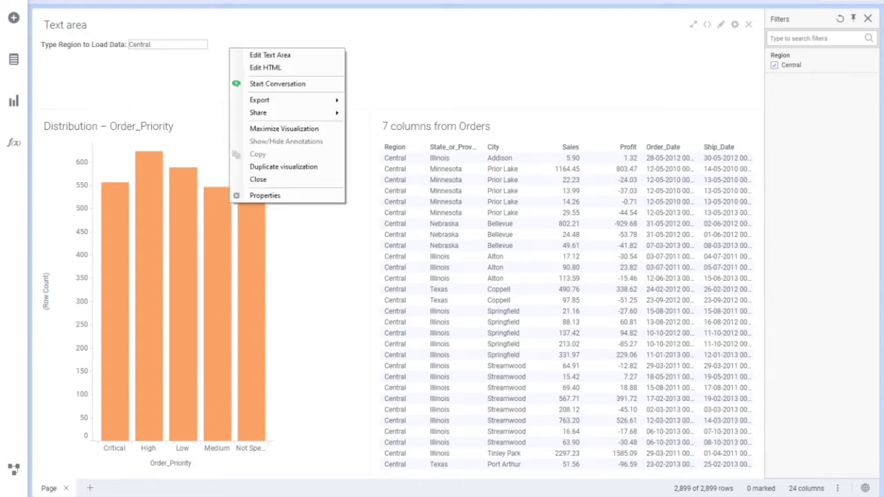
{"action": "left_click", "coordinate": [151, 44]}
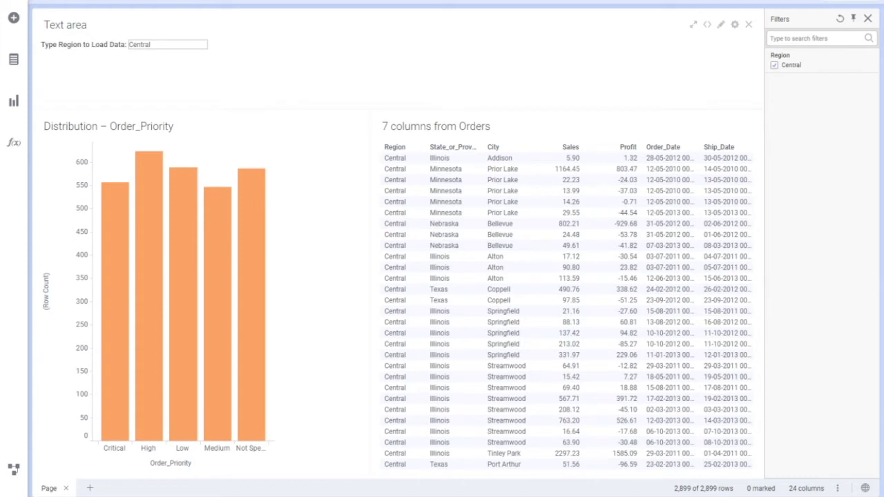
{"action": "right_click", "coordinate": [224, 48]}
{"action": "left_click", "coordinate": [243, 55]}
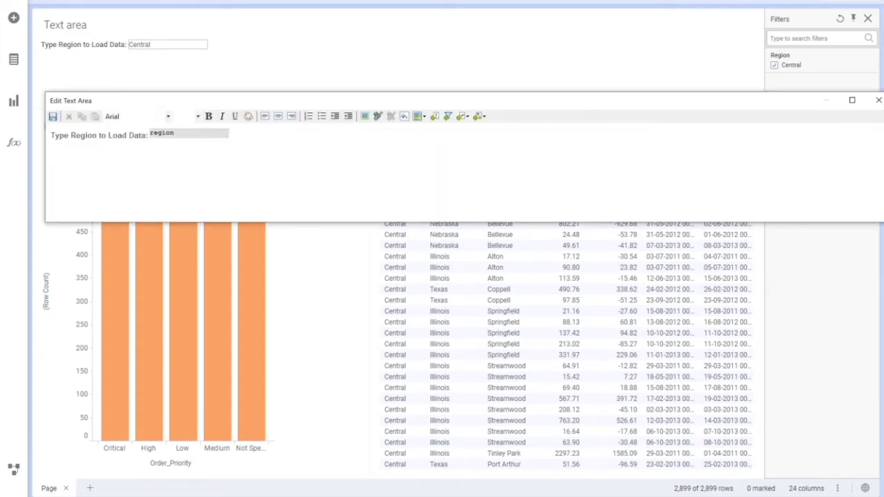
{"action": "left_click", "coordinate": [435, 117]}
{"action": "left_click", "coordinate": [333, 14]}
{"action": "type", "text": "LOad DAta"}
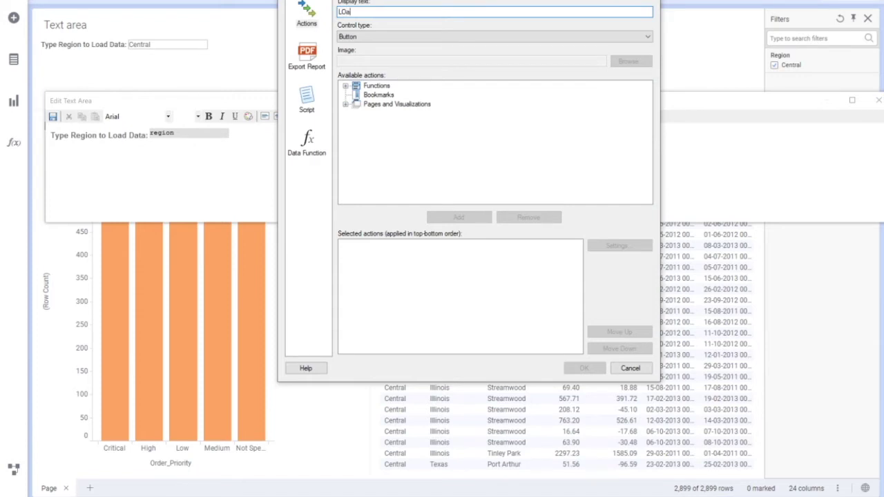
{"action": "key", "text": "BackSpace"}
{"action": "key", "text": "BackSpace"}
{"action": "key", "text": "BackSpace"}
{"action": "key", "text": "BackSpace"}
{"action": "key", "text": "BackSpace"}
{"action": "key", "text": "BackSpace"}
{"action": "key", "text": "BackSpace"}
{"action": "key", "text": "BackSpace"}
{"action": "type", "text": "oad Data"}
Step: Create a script named "refresh Table" for the button, containing table.Refresh(), and test-run it
{"action": "left_click", "coordinate": [308, 101]}
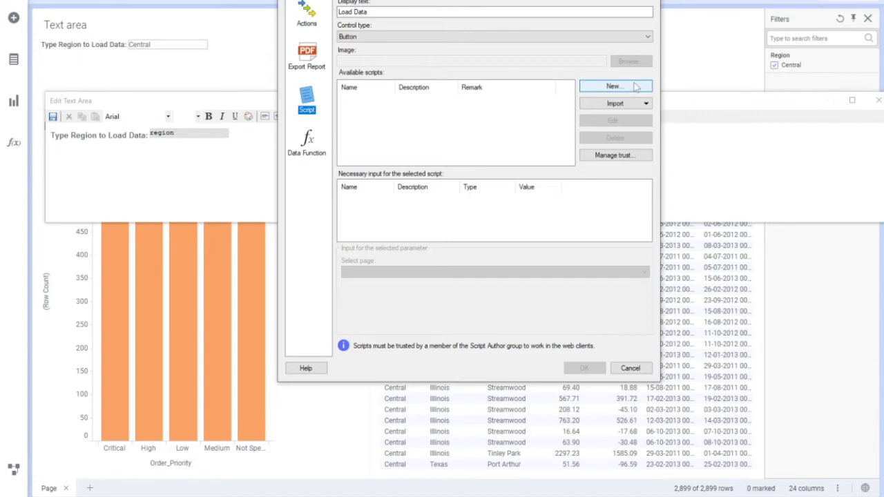
{"action": "left_click", "coordinate": [594, 86]}
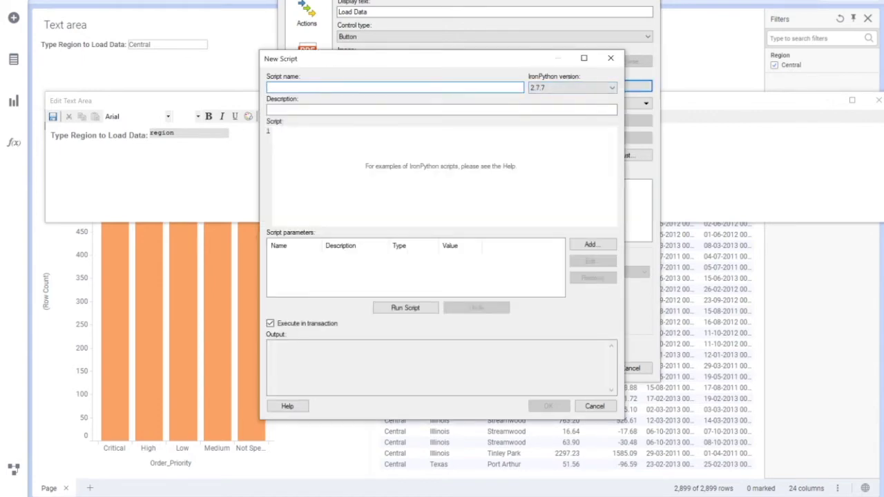
{"action": "type", "text": "refresh"}
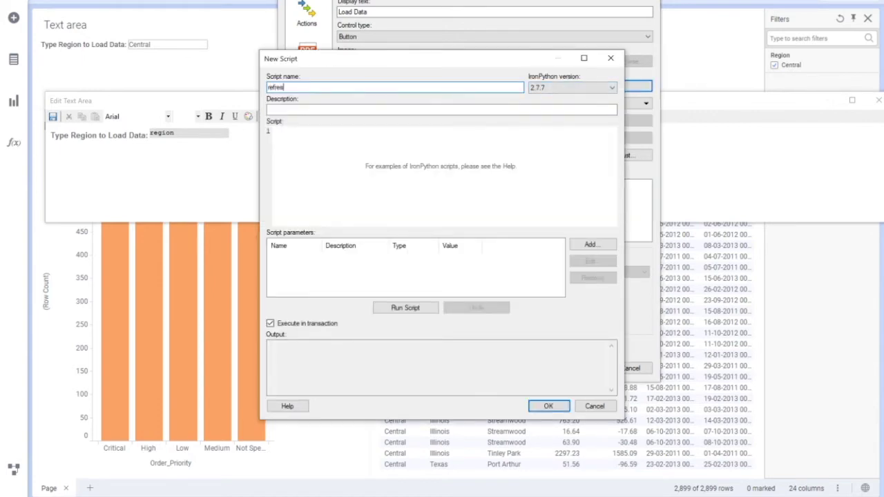
{"action": "type", "text": " TAble"}
{"action": "left_click", "coordinate": [293, 88]}
{"action": "key", "text": "BackSpace"}
{"action": "type", "text": "a"}
{"action": "type", "text": "table"}
{"action": "type", "text": ".Refresh"}
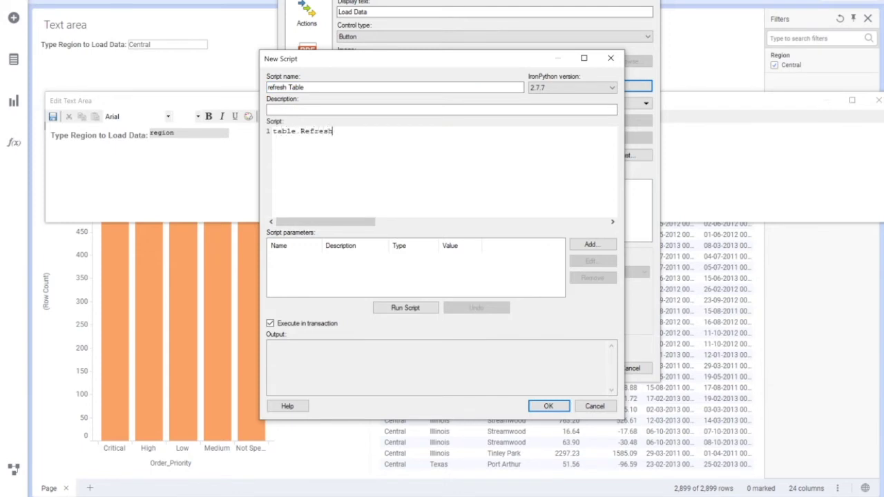
{"action": "type", "text": "()"}
{"action": "left_click", "coordinate": [405, 309]}
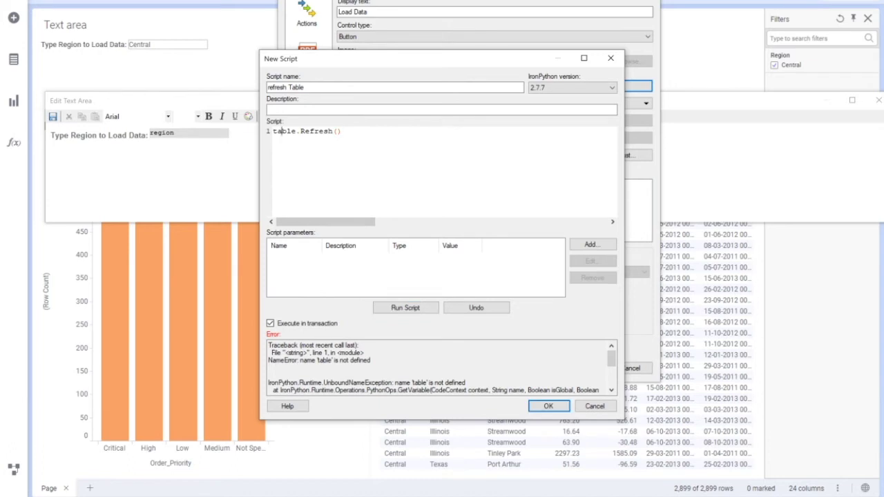
Step: Add a script parameter named "table" of type Data Table with Orders as its value
{"action": "double_click", "coordinate": [283, 131]}
{"action": "left_click", "coordinate": [591, 245]}
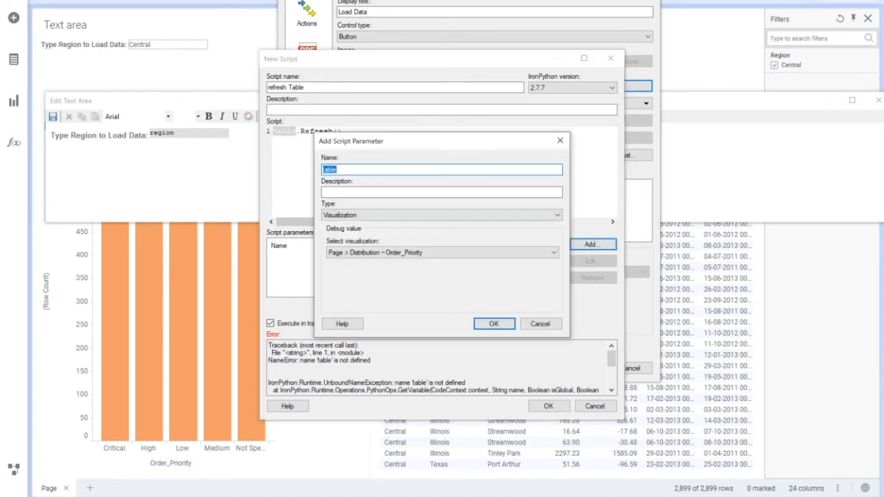
{"action": "left_click", "coordinate": [352, 214]}
{"action": "left_click", "coordinate": [343, 230]}
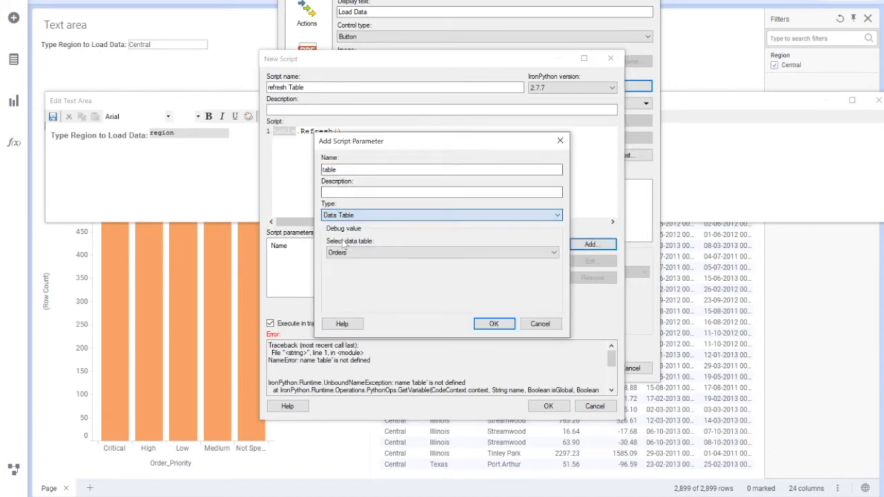
{"action": "left_click", "coordinate": [379, 253]}
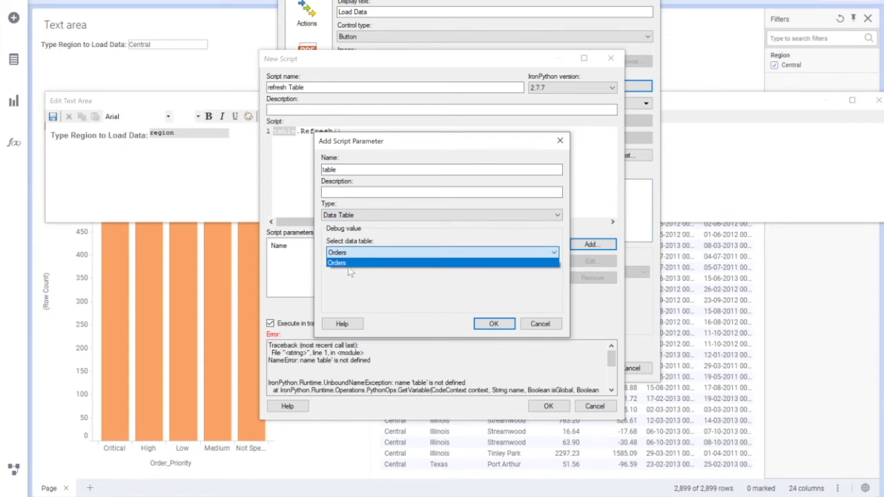
{"action": "left_click", "coordinate": [365, 265]}
{"action": "left_click", "coordinate": [493, 323]}
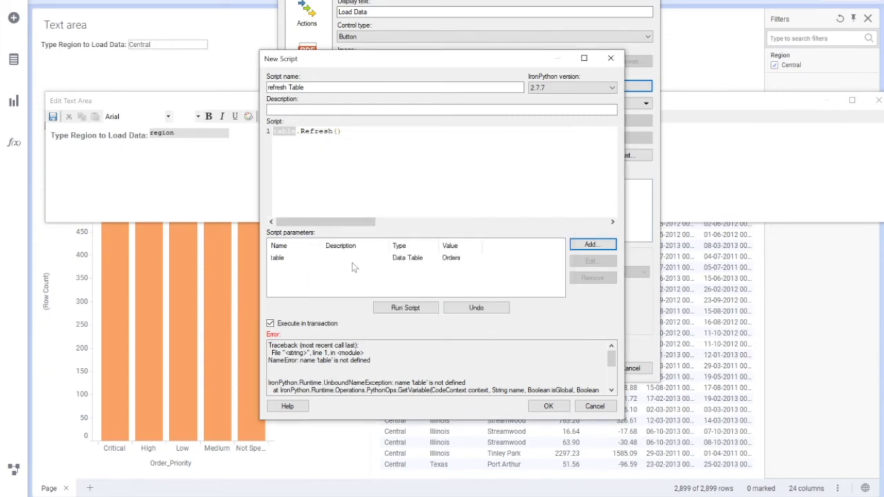
Step: Run the refresh Table script with its table parameter and save the script
{"action": "left_click", "coordinate": [394, 308]}
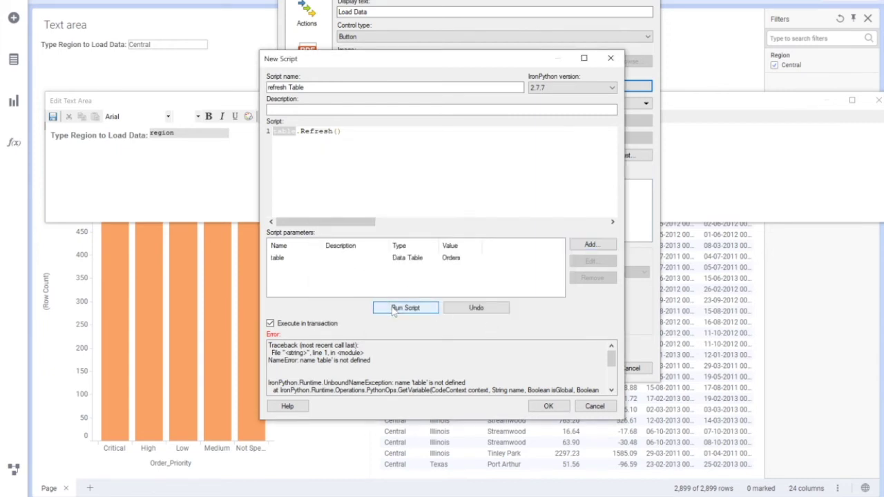
{"action": "left_click", "coordinate": [401, 308]}
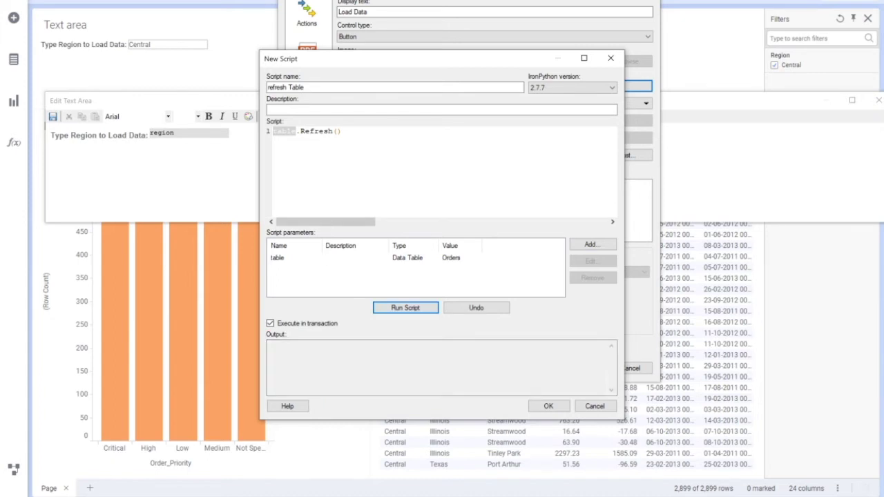
{"action": "left_click", "coordinate": [343, 131]}
{"action": "left_click_drag", "start_coordinate": [342, 131], "coordinate": [274, 132]}
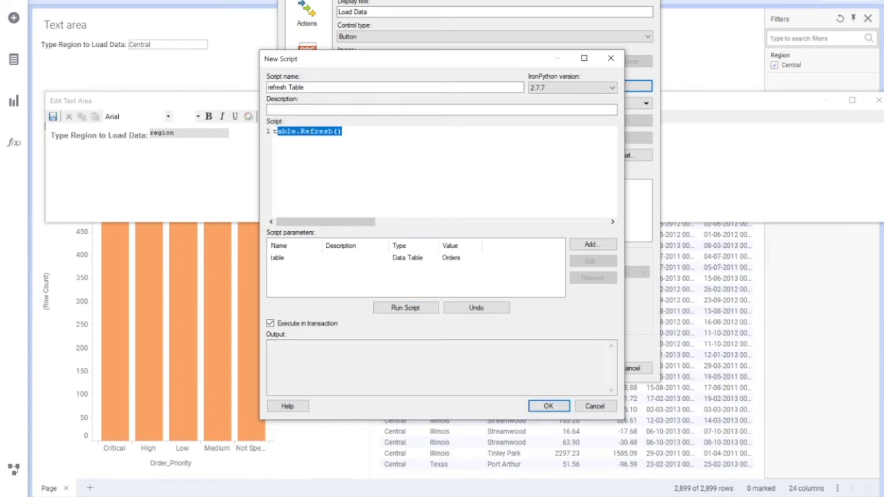
{"action": "left_click", "coordinate": [297, 131]}
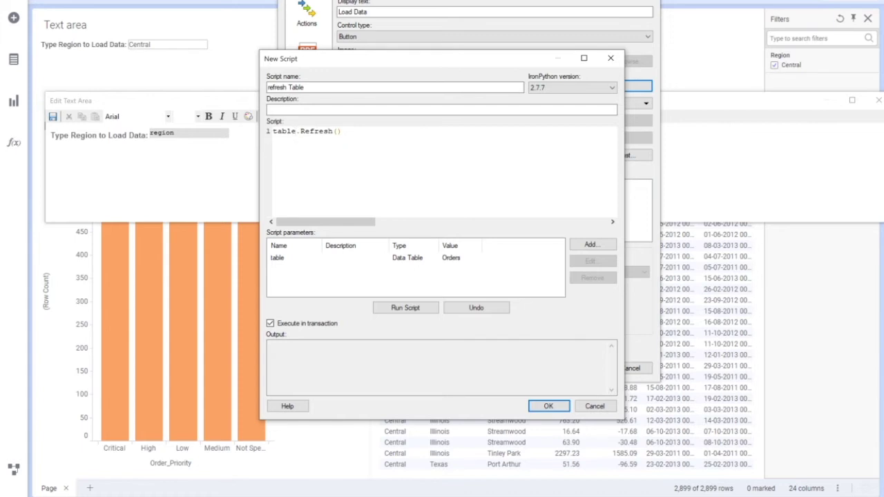
{"action": "key", "text": "Return"}
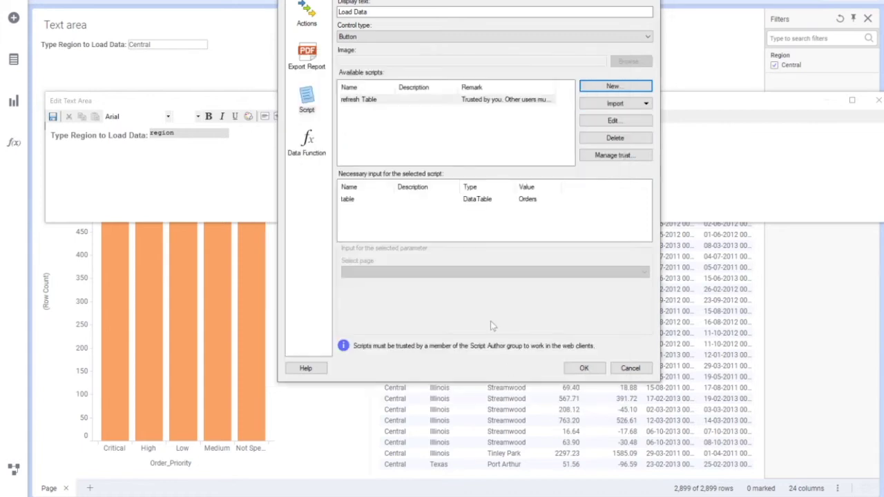
Step: Confirm the Load Data button, save the text area and close its editor
{"action": "left_click", "coordinate": [583, 367]}
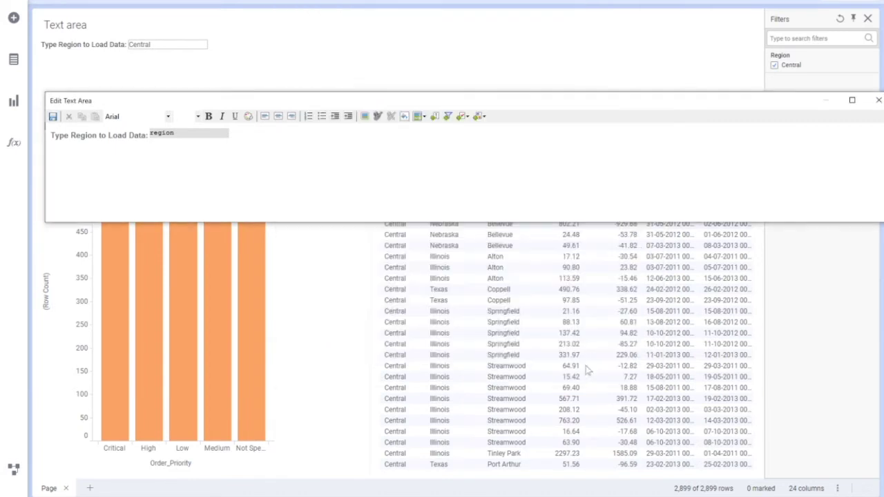
{"action": "left_click", "coordinate": [53, 117]}
{"action": "left_click", "coordinate": [877, 101]}
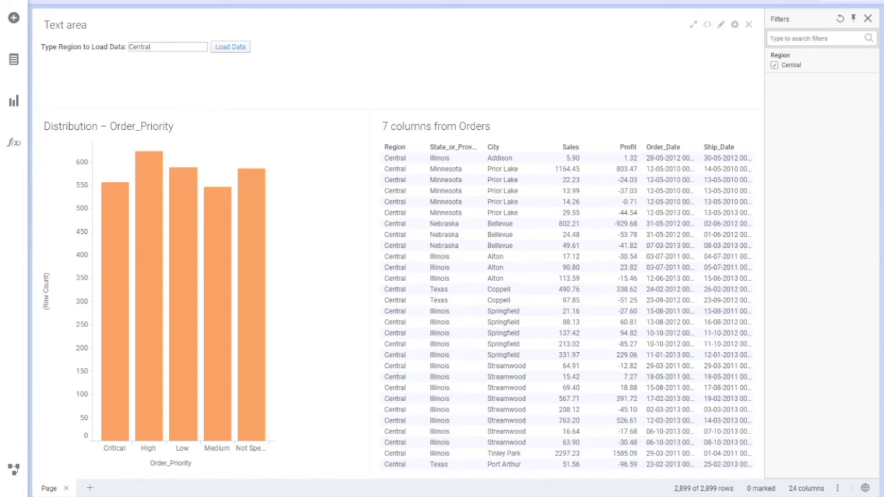
Step: Set the region in the input field to West and load its data with the Load Data button
{"action": "left_click_drag", "start_coordinate": [152, 46], "coordinate": [129, 47]}
{"action": "type", "text": "West"}
{"action": "left_click", "coordinate": [233, 50]}
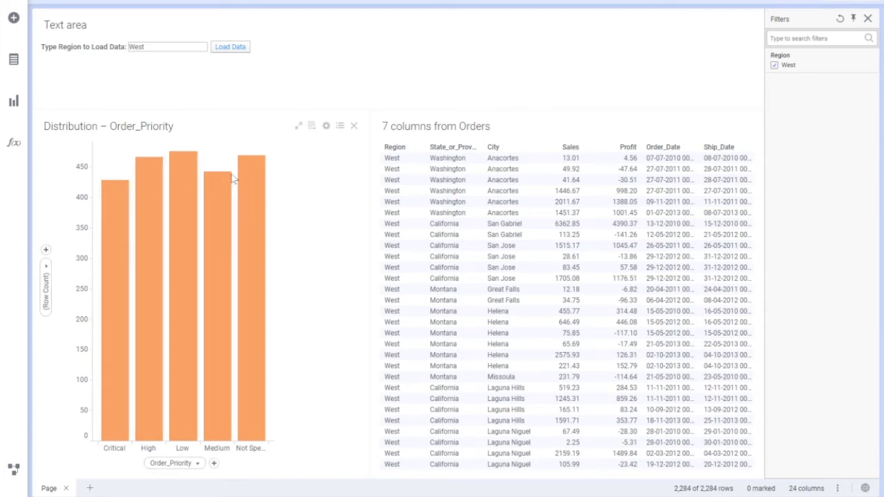
{"action": "right_click", "coordinate": [227, 74]}
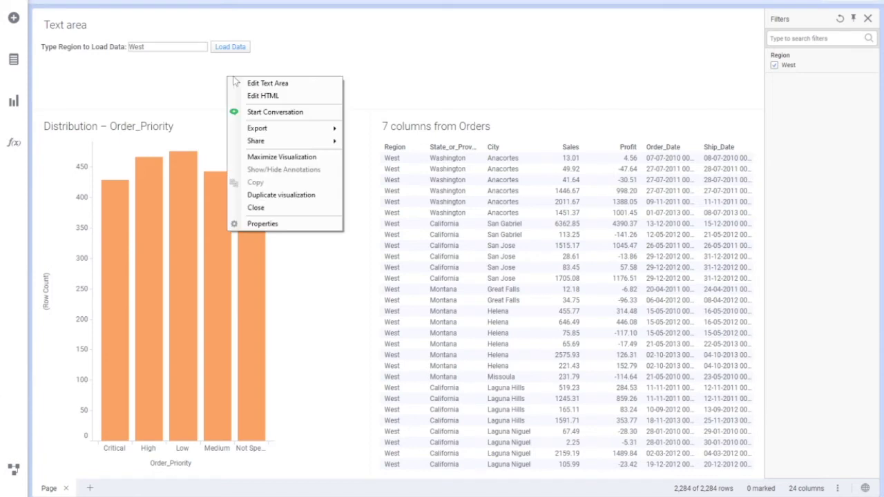
{"action": "left_click", "coordinate": [252, 84]}
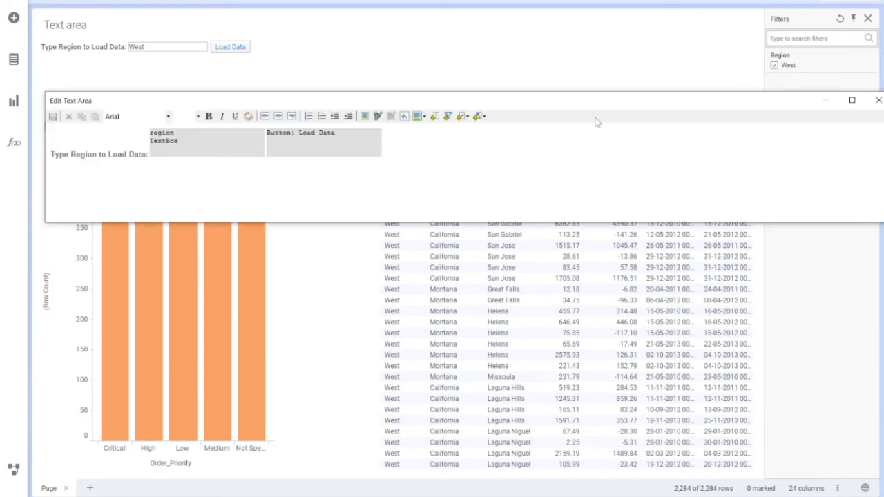
{"action": "left_click", "coordinate": [879, 100]}
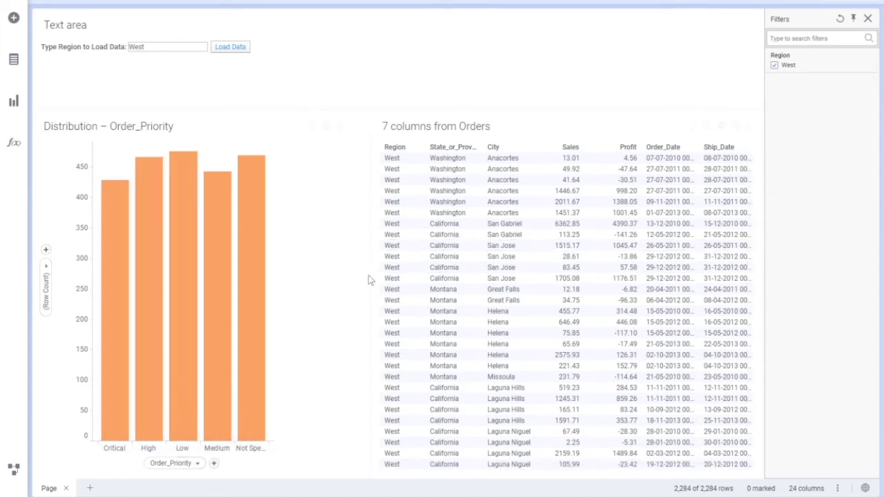
Step: Rearrange the page so the Orders table sits below the Order_Priority bar chart
{"action": "left_click_drag", "start_coordinate": [370, 276], "coordinate": [547, 272]}
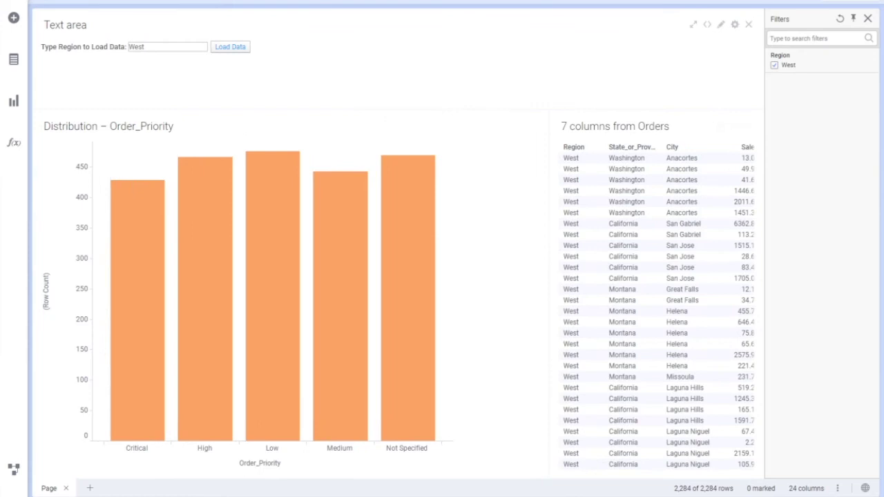
{"action": "left_click_drag", "start_coordinate": [642, 126], "coordinate": [207, 446]}
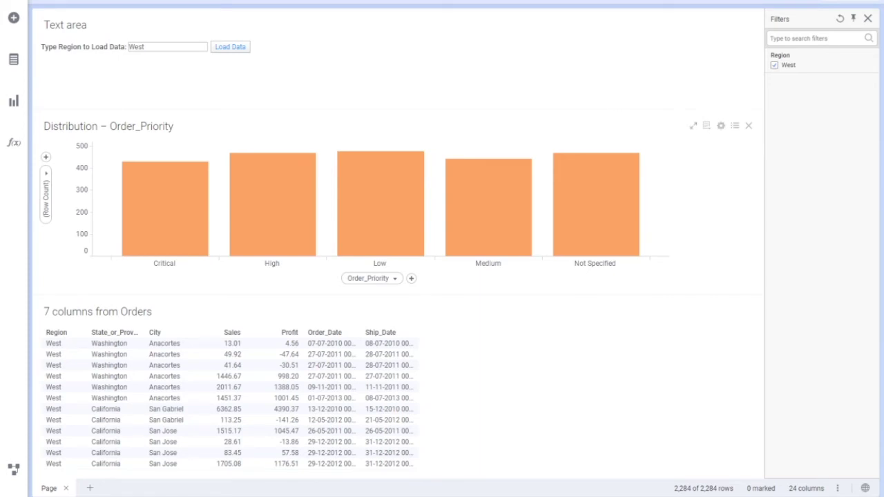
{"action": "right_click", "coordinate": [268, 61]}
{"action": "left_click", "coordinate": [306, 69]}
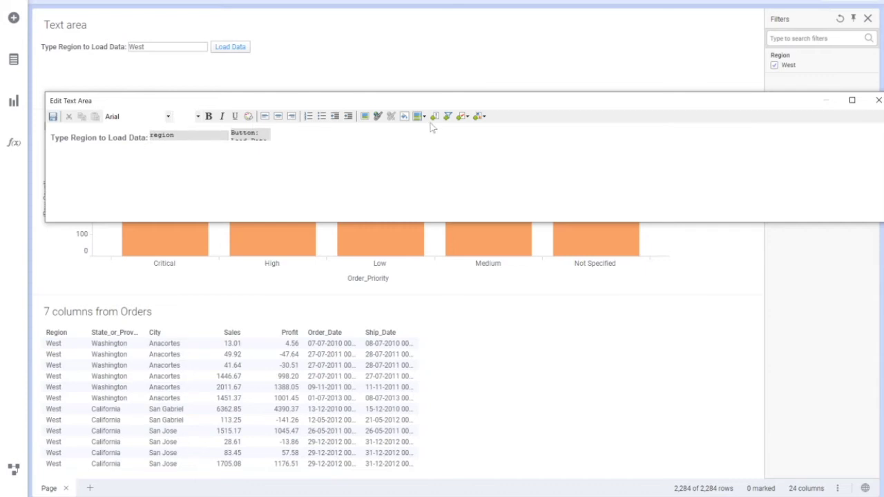
{"action": "left_click", "coordinate": [467, 118]}
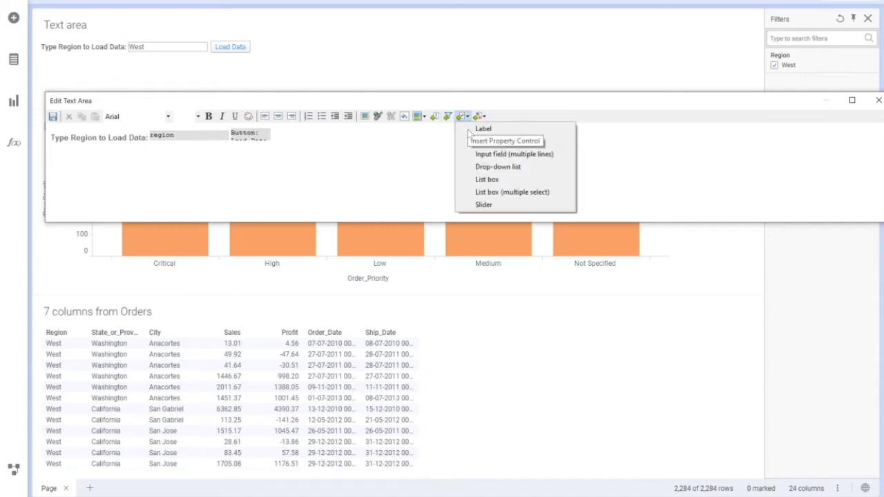
{"action": "left_click", "coordinate": [484, 205]}
{"action": "left_click", "coordinate": [877, 100]}
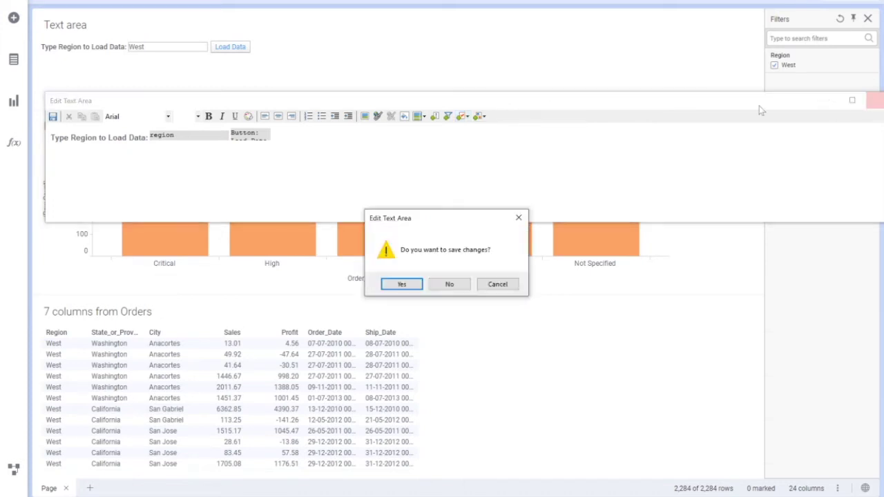
{"action": "left_click", "coordinate": [448, 285]}
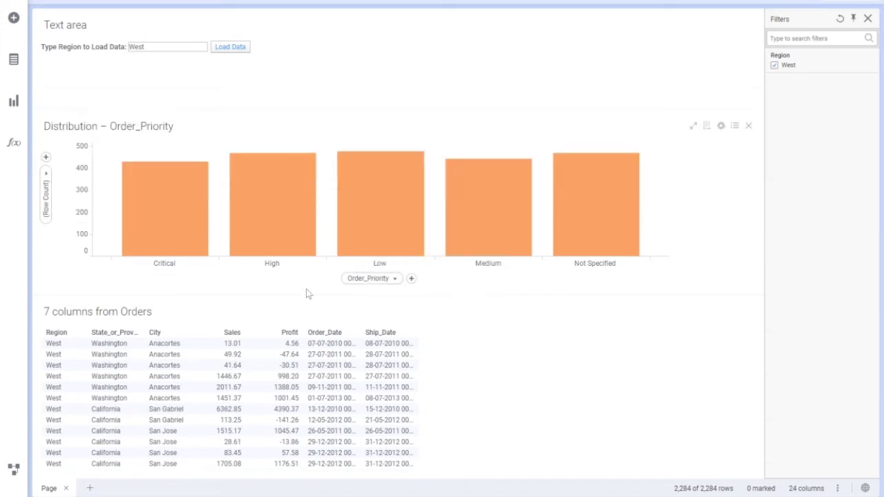
Step: Set the bar chart's value axis to Sales
{"action": "left_click", "coordinate": [44, 182]}
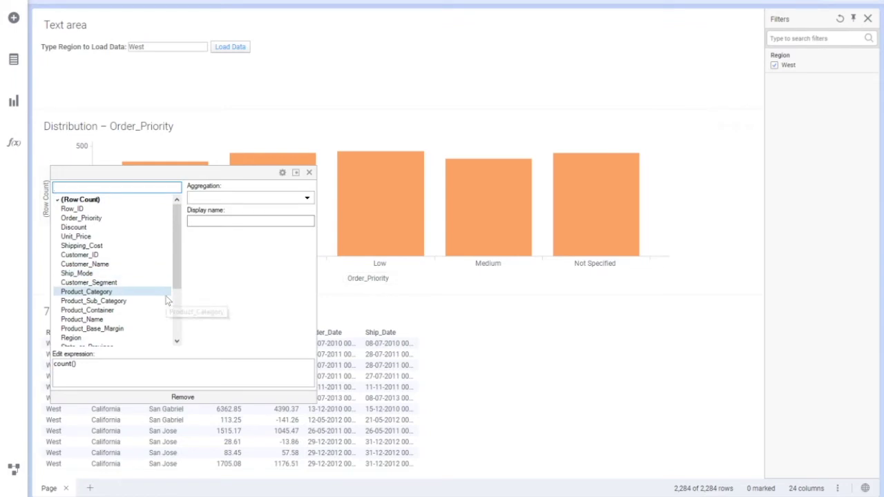
{"action": "scroll", "coordinate": [166, 296], "scroll_direction": "down", "scroll_amount": 3}
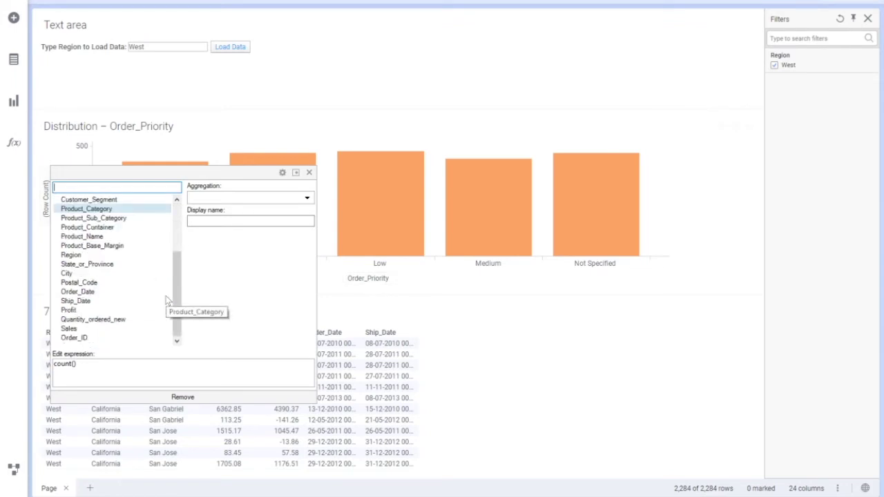
{"action": "left_click", "coordinate": [88, 329]}
{"action": "left_click", "coordinate": [449, 145]}
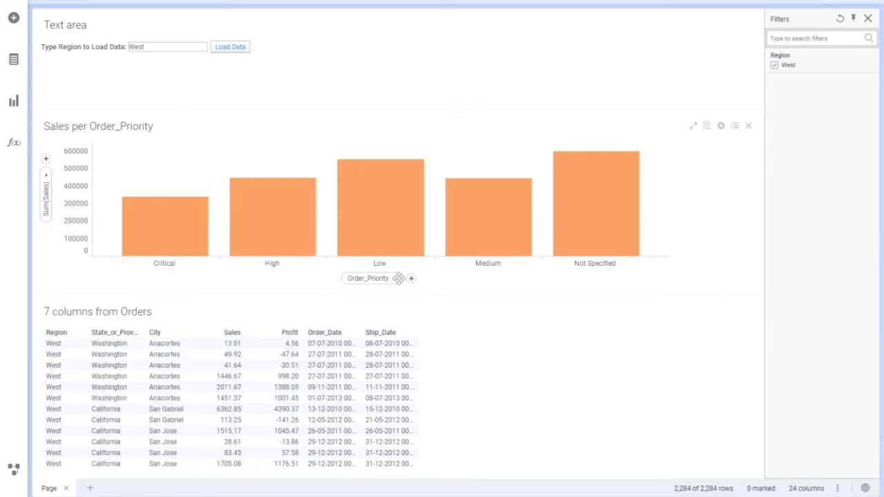
Step: Switch the Sales per Order_Priority bar chart to a line chart
{"action": "right_click", "coordinate": [447, 151]}
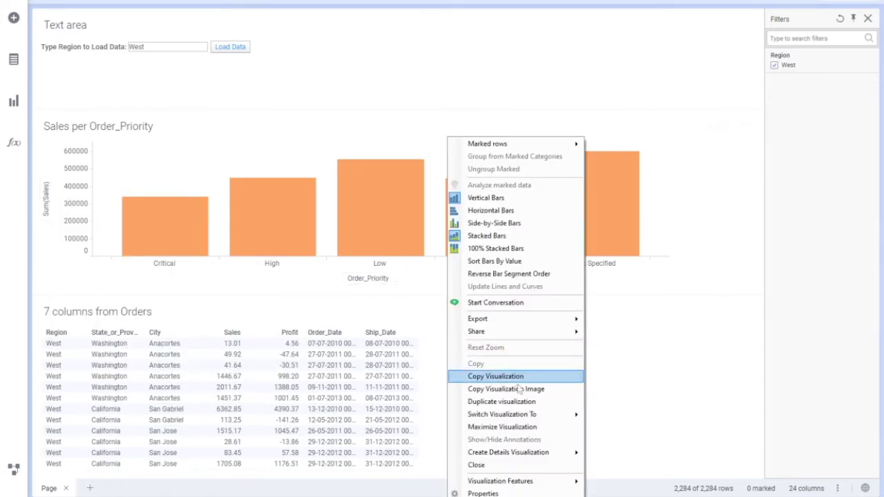
{"action": "mouse_move", "coordinate": [552, 416]}
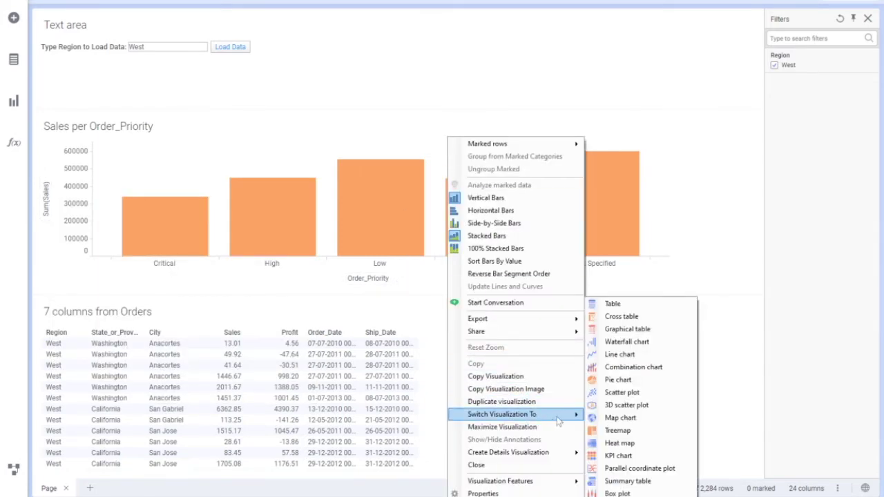
{"action": "left_click", "coordinate": [625, 354]}
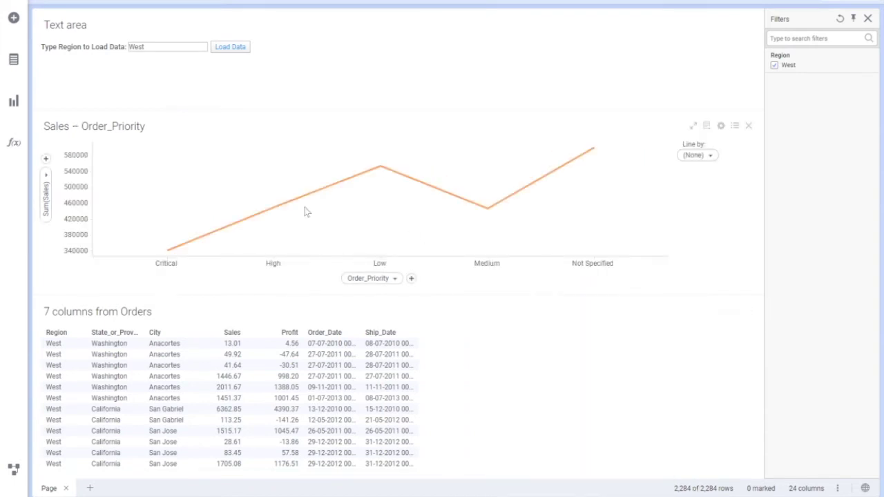
Step: Set the line chart's category axis to Order_Date by Year » Quarter » Month and make the chart taller
{"action": "left_click", "coordinate": [389, 277]}
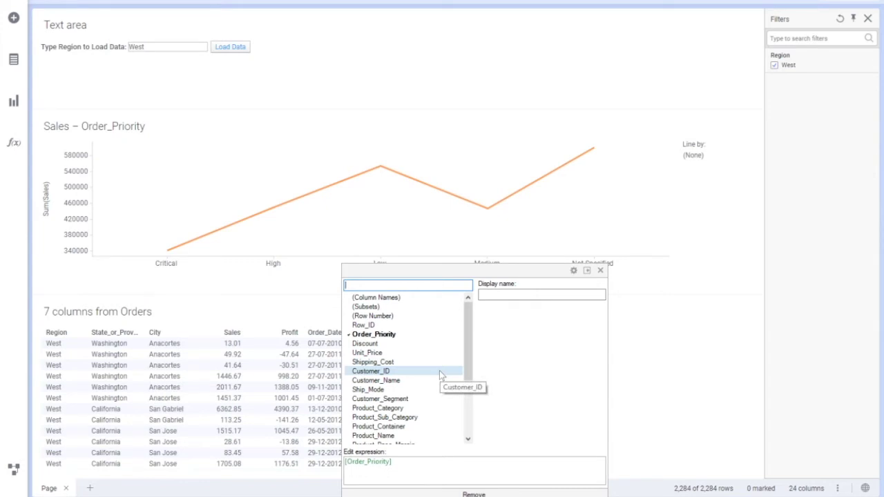
{"action": "scroll", "coordinate": [440, 372], "scroll_direction": "down", "scroll_amount": 4}
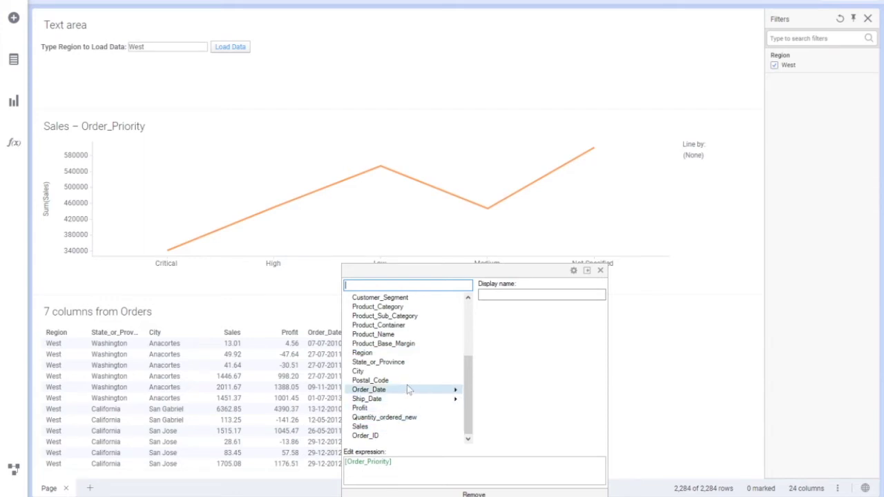
{"action": "mouse_move", "coordinate": [407, 390]}
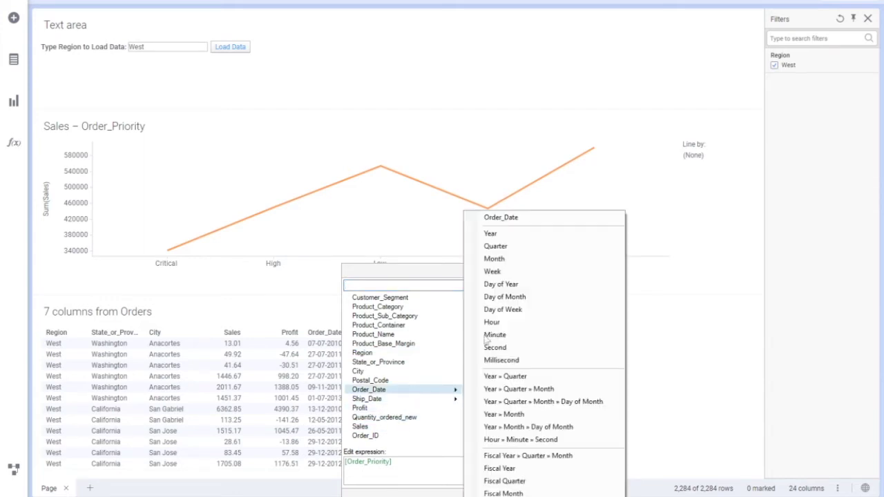
{"action": "left_click", "coordinate": [528, 388]}
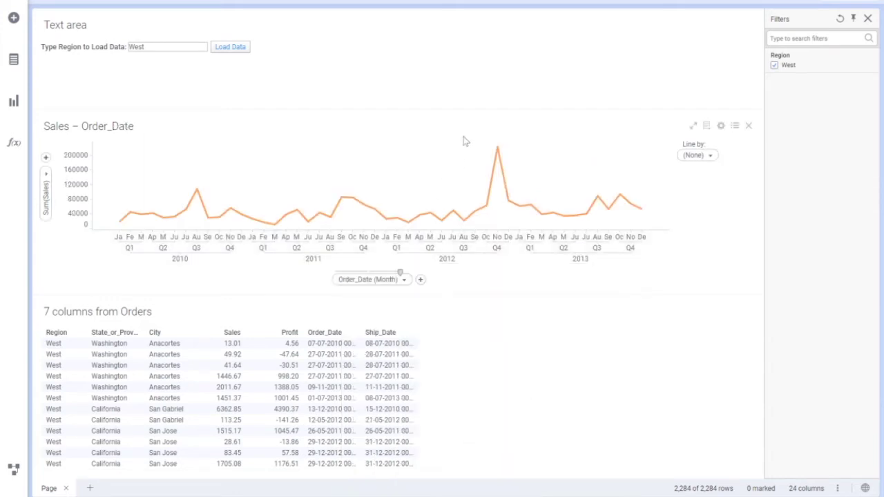
{"action": "left_click_drag", "start_coordinate": [396, 299], "coordinate": [398, 373]}
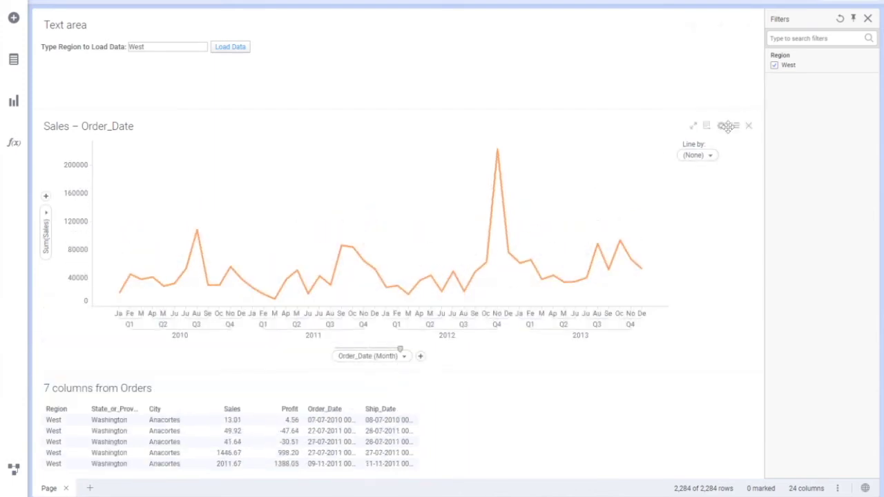
Step: Add a Holt-Winters forecast to the Sales line chart with 12 time points ahead and a confidence level of 0.95
{"action": "left_click", "coordinate": [723, 125]}
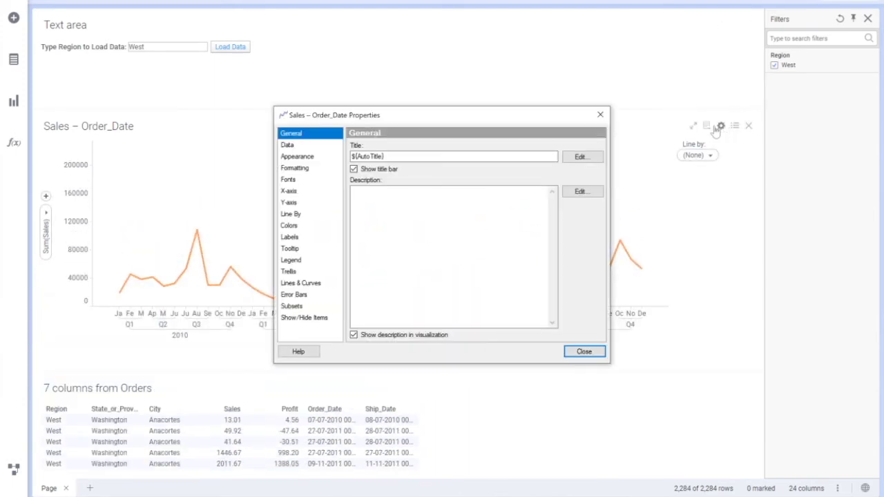
{"action": "left_click", "coordinate": [313, 284]}
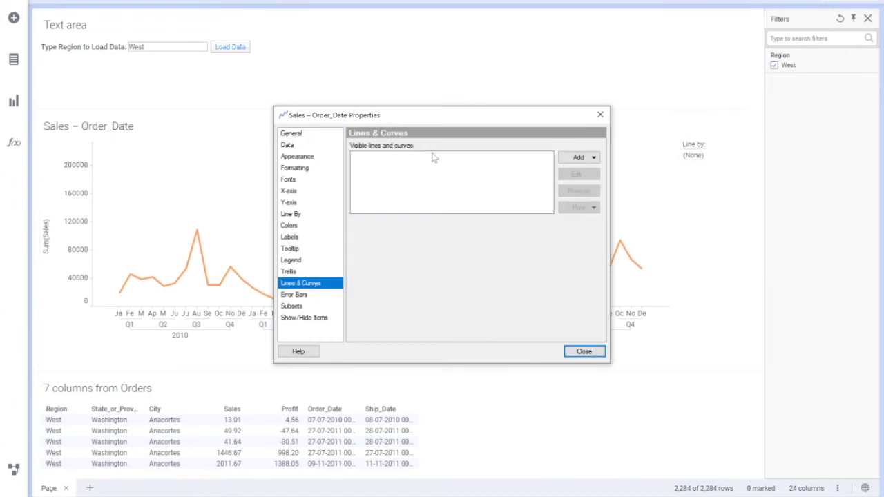
{"action": "left_click", "coordinate": [584, 158]}
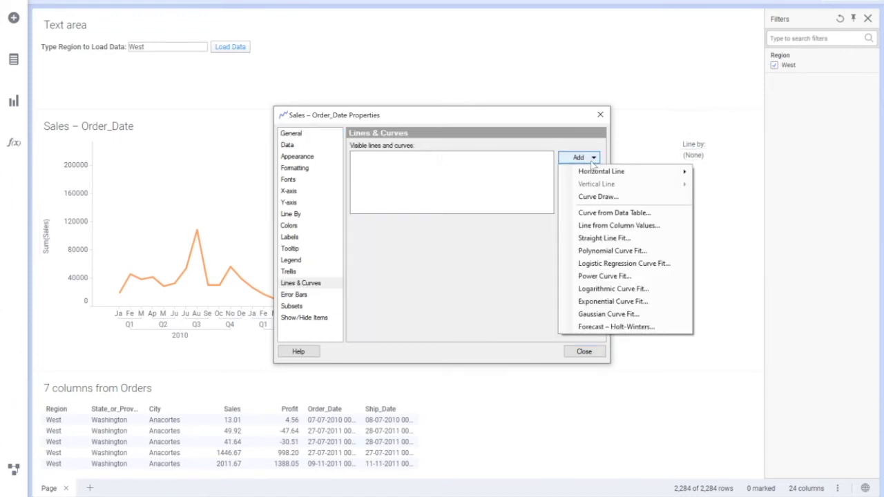
{"action": "left_click", "coordinate": [618, 327]}
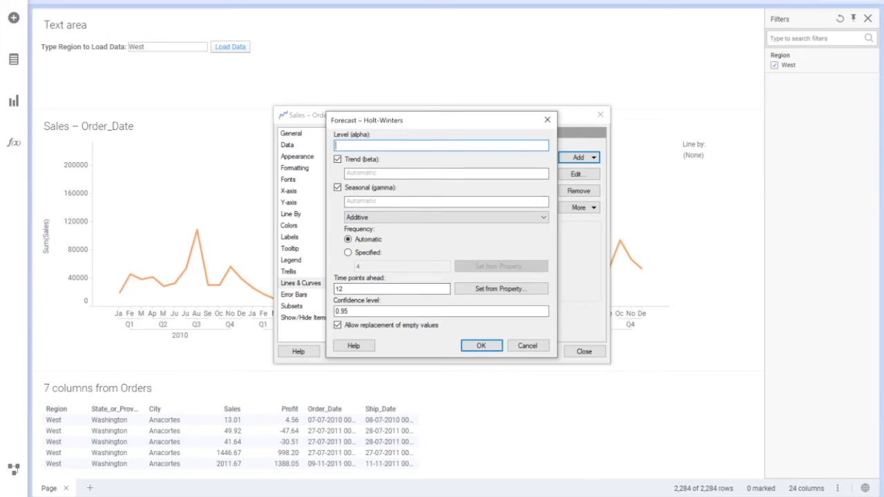
{"action": "left_click_drag", "start_coordinate": [344, 288], "coordinate": [338, 291]}
{"action": "key", "text": "Tab"}
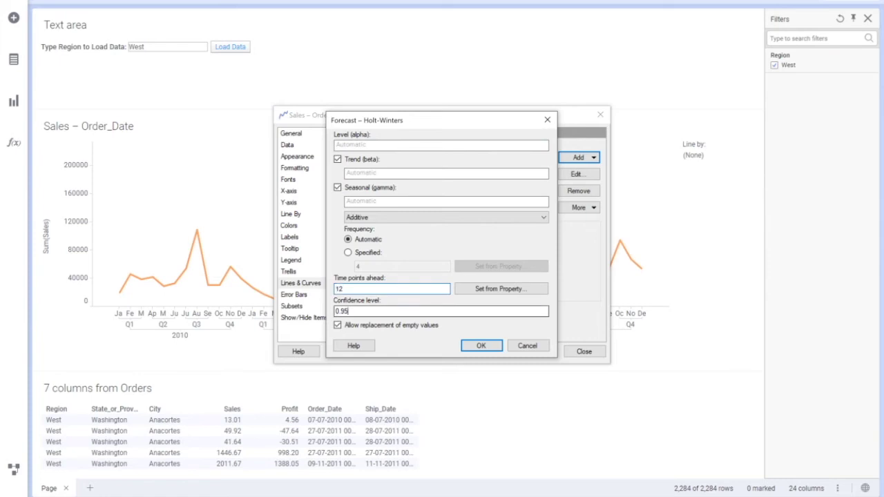
{"action": "left_click", "coordinate": [476, 345]}
{"action": "left_click", "coordinate": [358, 269]}
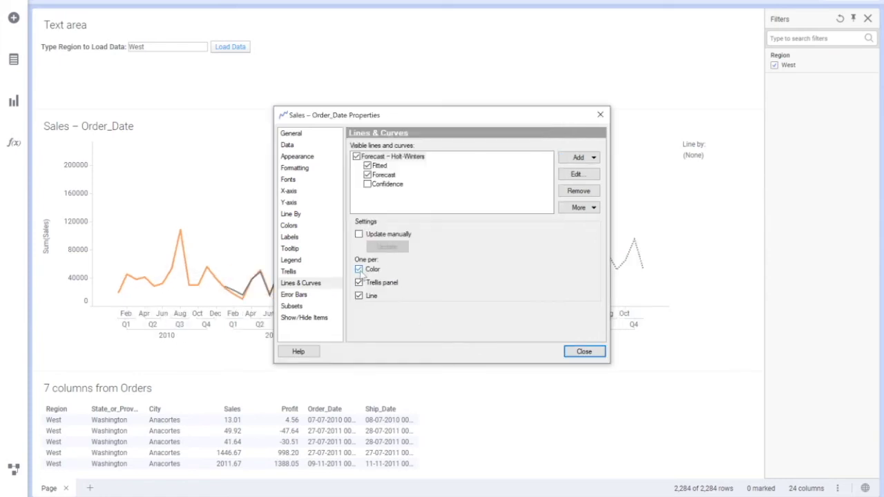
{"action": "left_click", "coordinate": [584, 352]}
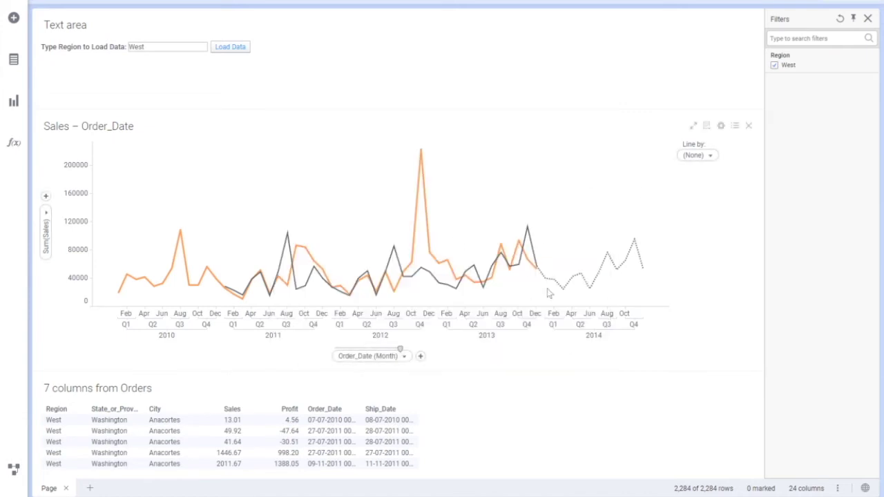
Step: Show the Confidence curves of the Holt-Winters forecast in the line chart
{"action": "left_click", "coordinate": [721, 127]}
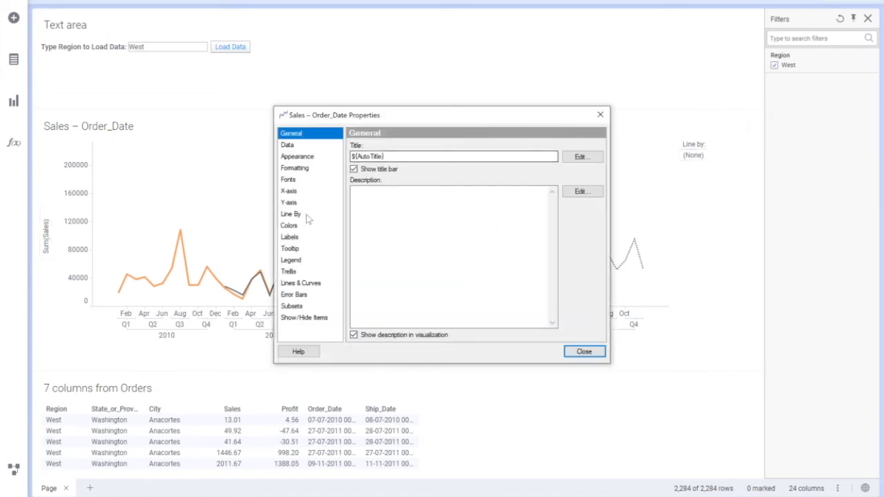
{"action": "left_click", "coordinate": [306, 319]}
{"action": "left_click", "coordinate": [320, 286]}
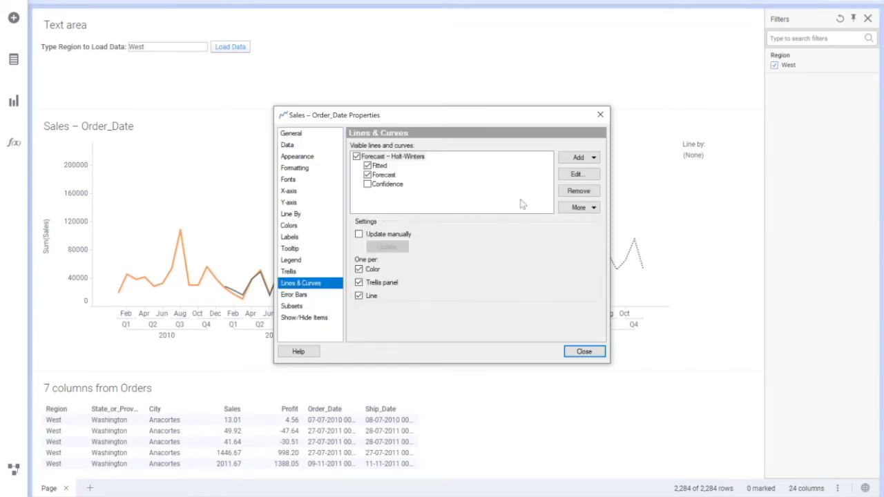
{"action": "left_click", "coordinate": [368, 185]}
{"action": "left_click", "coordinate": [582, 353]}
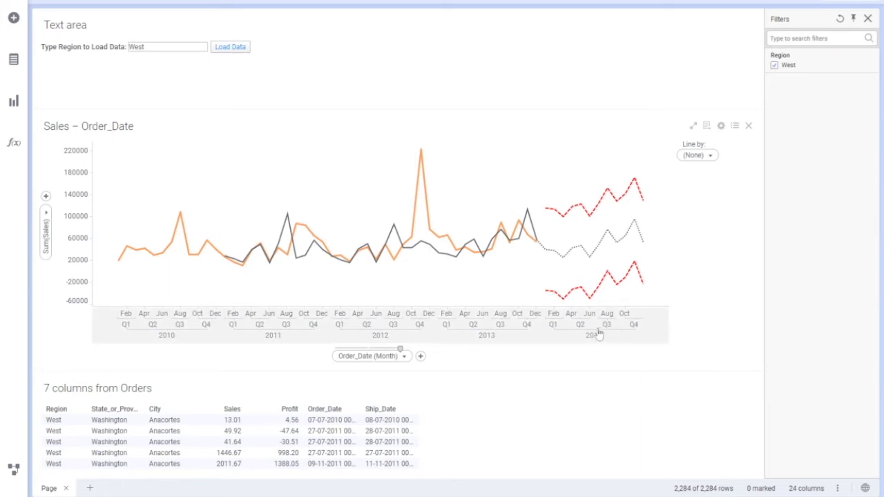
{"action": "mouse_move", "coordinate": [553, 296]}
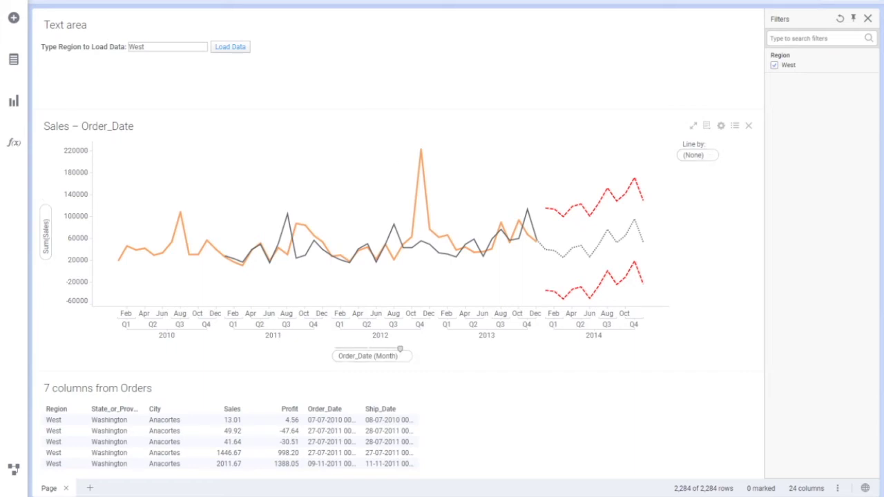
Step: Add the caption "Select period:" and a slider property control to the text area, using a new Integer document property named period
{"action": "right_click", "coordinate": [286, 52]}
{"action": "left_click", "coordinate": [326, 59]}
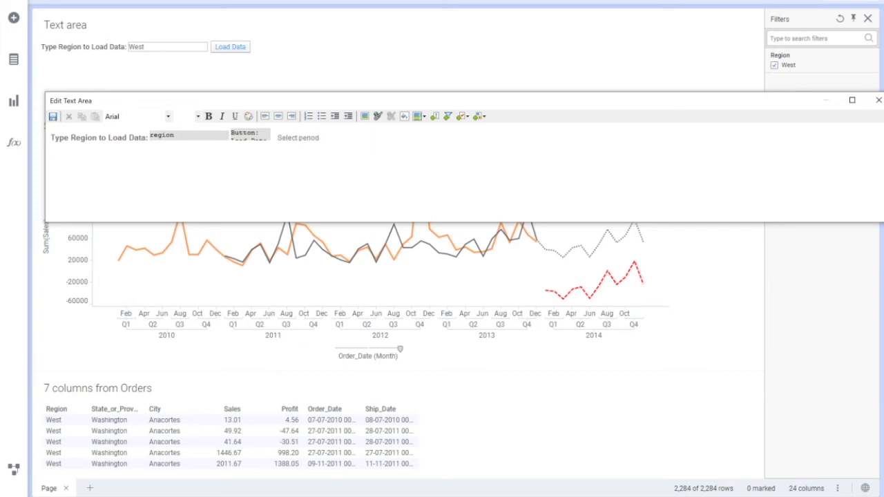
{"action": "left_click", "coordinate": [461, 117]}
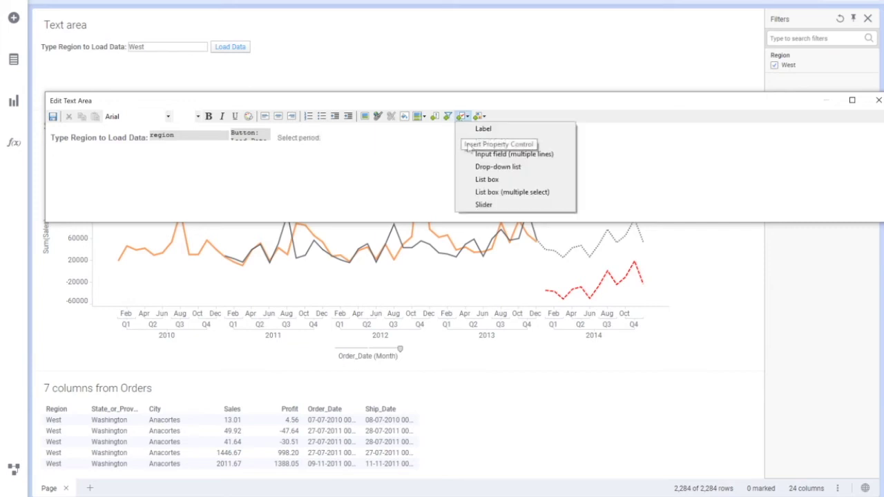
{"action": "left_click", "coordinate": [483, 204]}
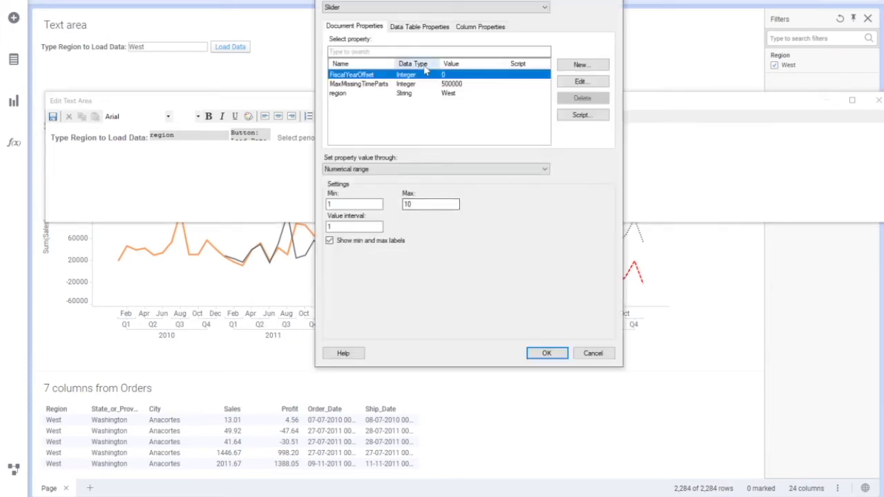
{"action": "left_click", "coordinate": [582, 64]}
{"action": "type", "text": "period"}
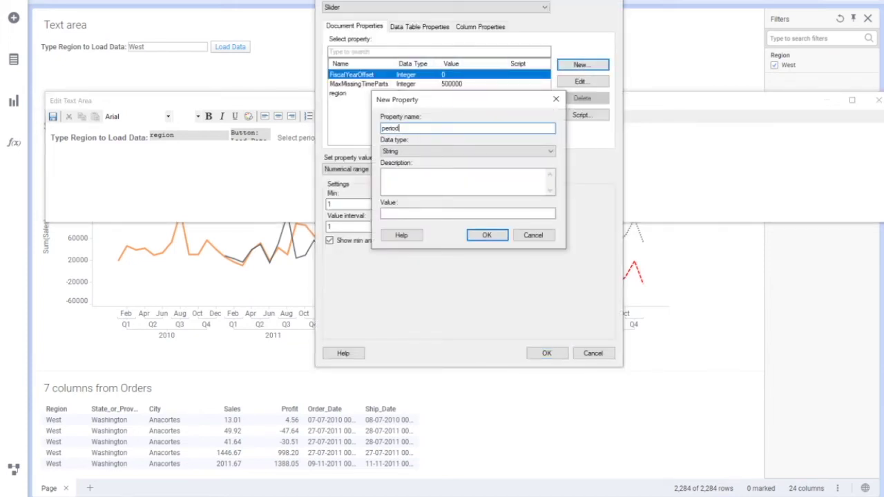
{"action": "left_click", "coordinate": [418, 151]}
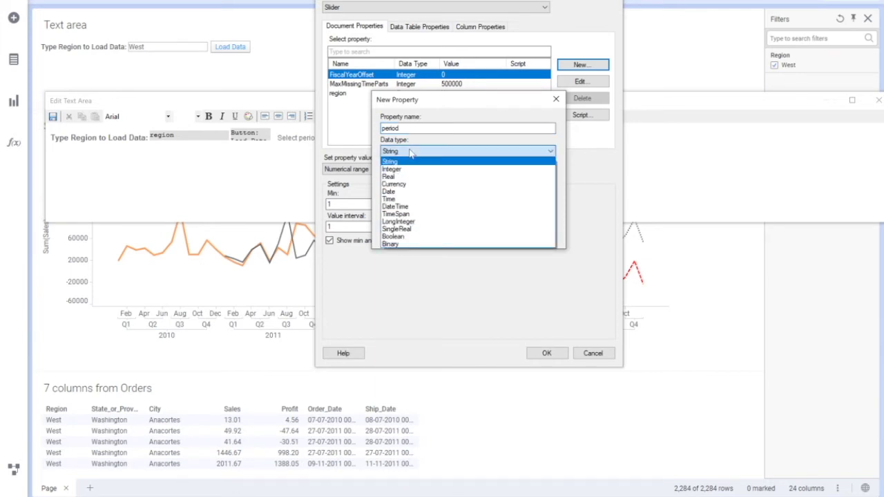
{"action": "left_click", "coordinate": [400, 171]}
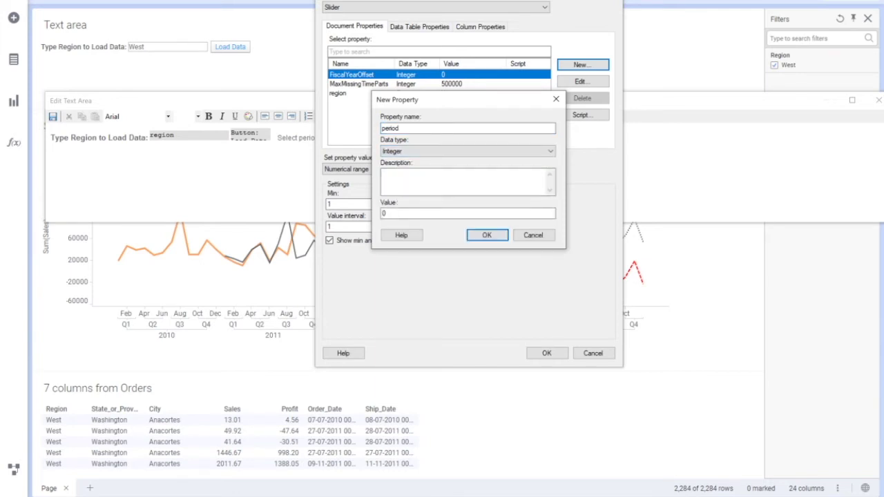
{"action": "left_click", "coordinate": [486, 235]}
Step: Give the period slider a minimum of 6, a maximum of 60 and a value interval of 6, and save the text area
{"action": "left_click", "coordinate": [354, 204]}
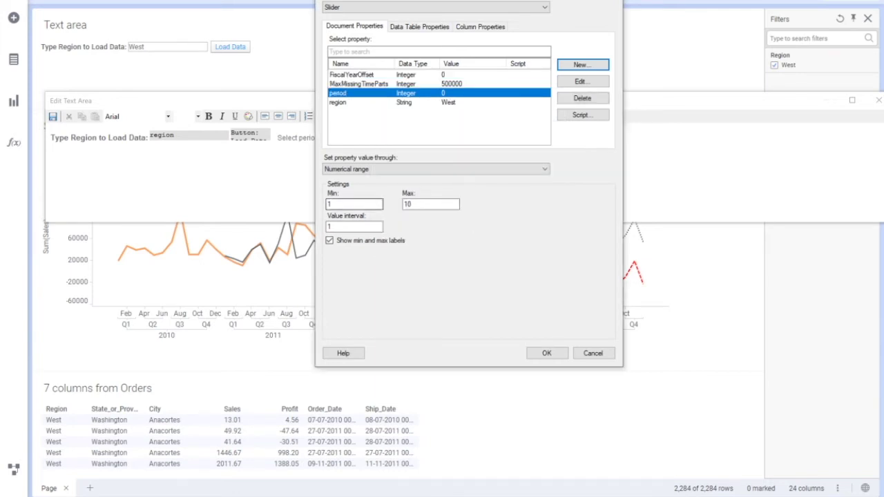
{"action": "key", "text": "BackSpace"}
{"action": "type", "text": "6"}
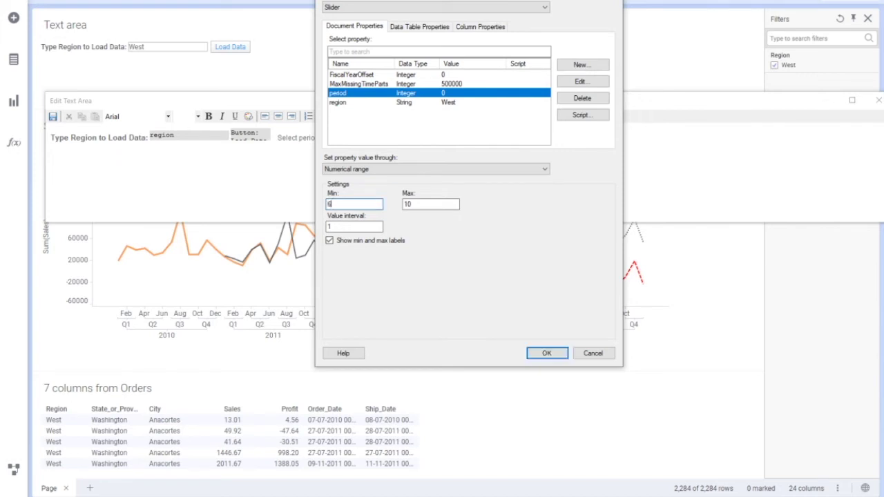
{"action": "key", "text": "Tab"}
{"action": "type", "text": "60"}
{"action": "key", "text": "Tab"}
{"action": "type", "text": "6"}
{"action": "left_click", "coordinate": [329, 239]}
{"action": "left_click", "coordinate": [546, 353]}
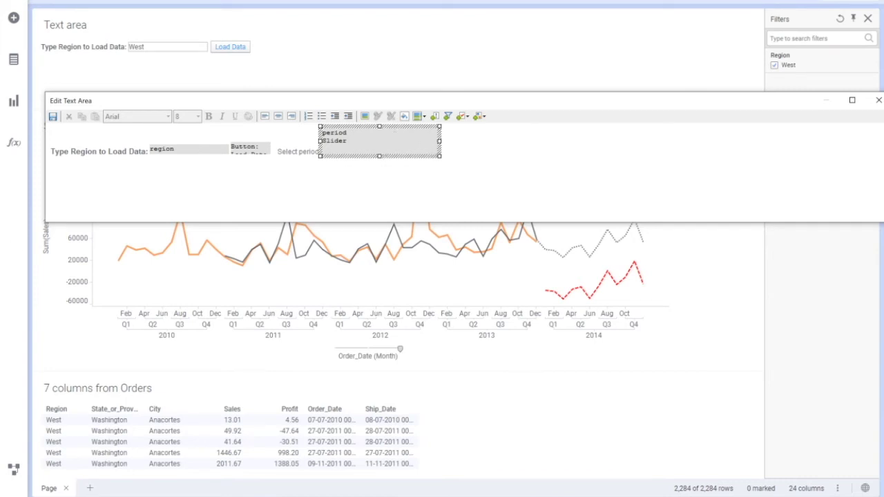
{"action": "left_click", "coordinate": [52, 116]}
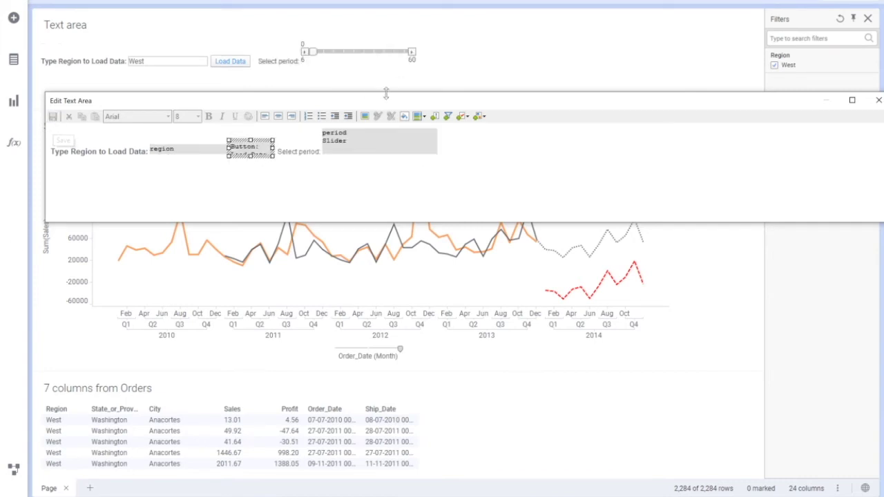
Step: Close the text area editor and set the period slider to 6
{"action": "left_click_drag", "start_coordinate": [398, 102], "coordinate": [404, 122]}
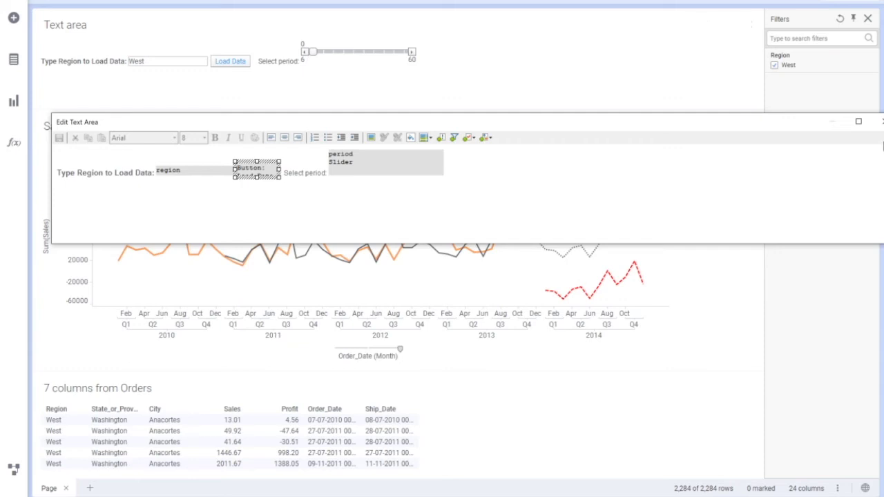
{"action": "left_click_drag", "start_coordinate": [797, 124], "coordinate": [774, 125]}
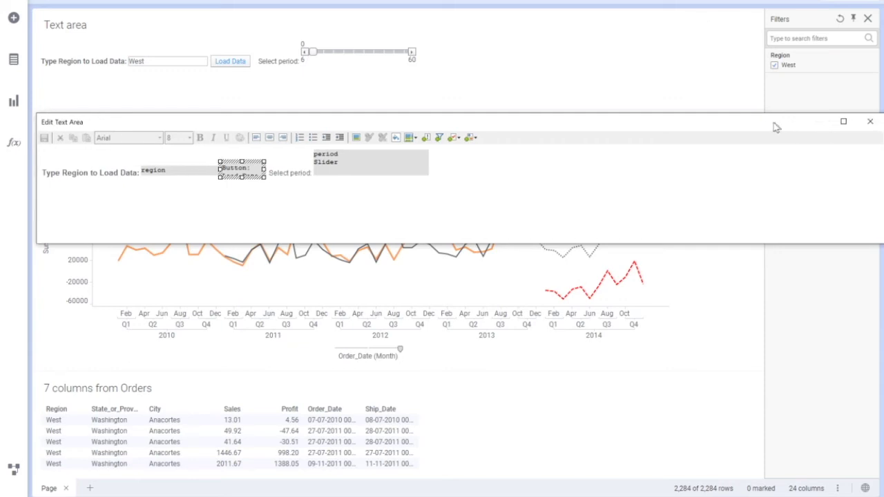
{"action": "left_click", "coordinate": [860, 121]}
{"action": "right_click", "coordinate": [313, 55]}
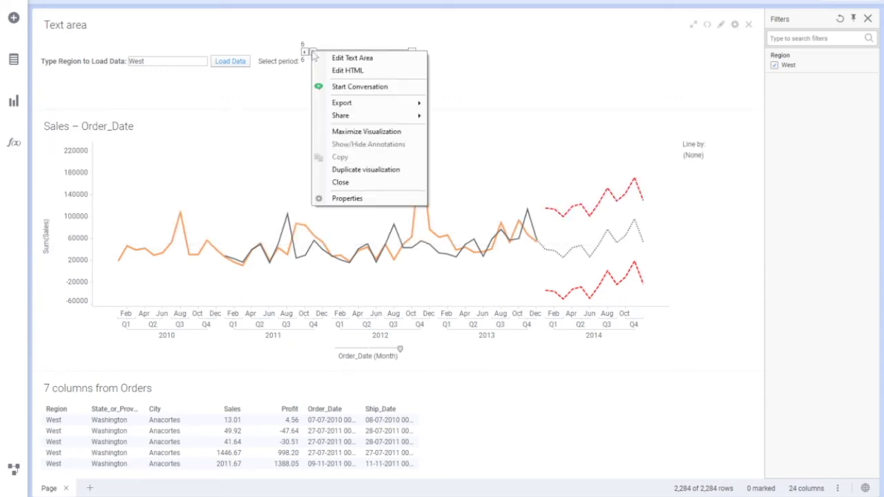
{"action": "key", "text": "Escape"}
{"action": "mouse_move", "coordinate": [307, 53]}
{"action": "left_mouse_down"}
{"action": "mouse_move", "coordinate": [406, 54]}
{"action": "mouse_move", "coordinate": [311, 55]}
{"action": "left_mouse_up"}
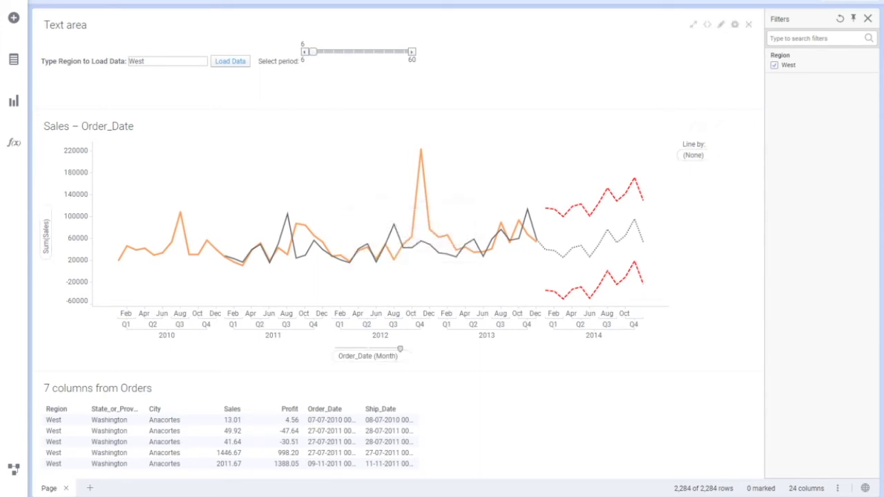
Step: Set the Holt-Winters forecast's time points ahead in the Sales line chart from the period property
{"action": "left_click", "coordinate": [721, 129]}
{"action": "left_click", "coordinate": [300, 283]}
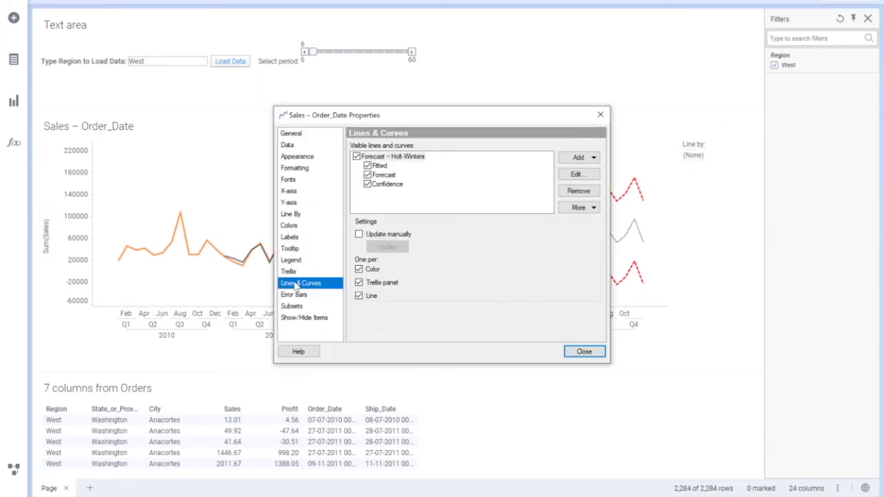
{"action": "left_click", "coordinate": [391, 156]}
{"action": "left_click", "coordinate": [577, 174]}
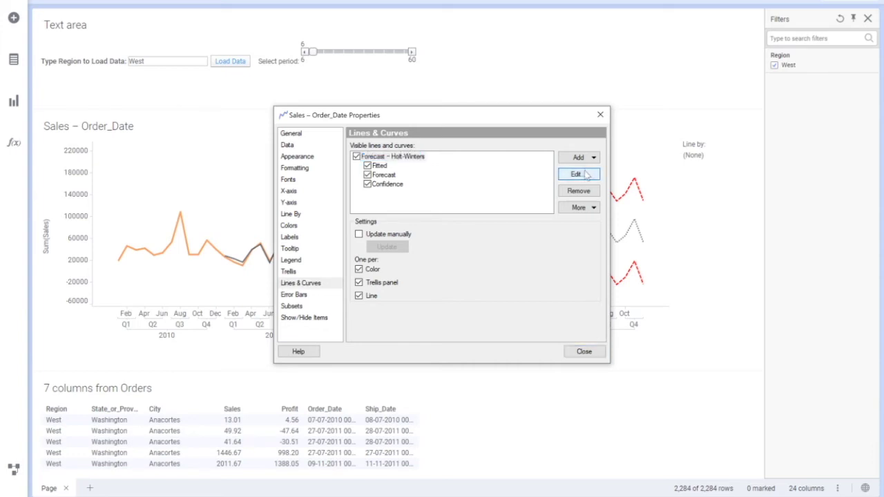
{"action": "left_click", "coordinate": [386, 288]}
{"action": "left_click", "coordinate": [481, 289]}
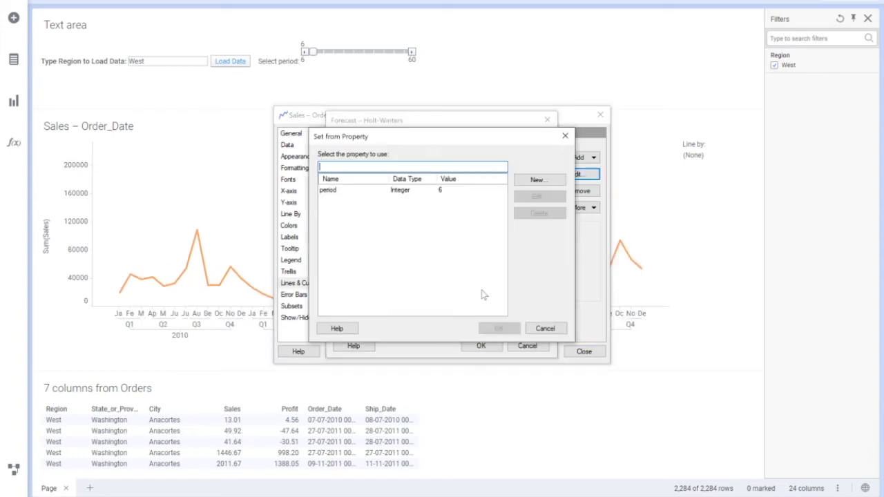
{"action": "left_click", "coordinate": [383, 195]}
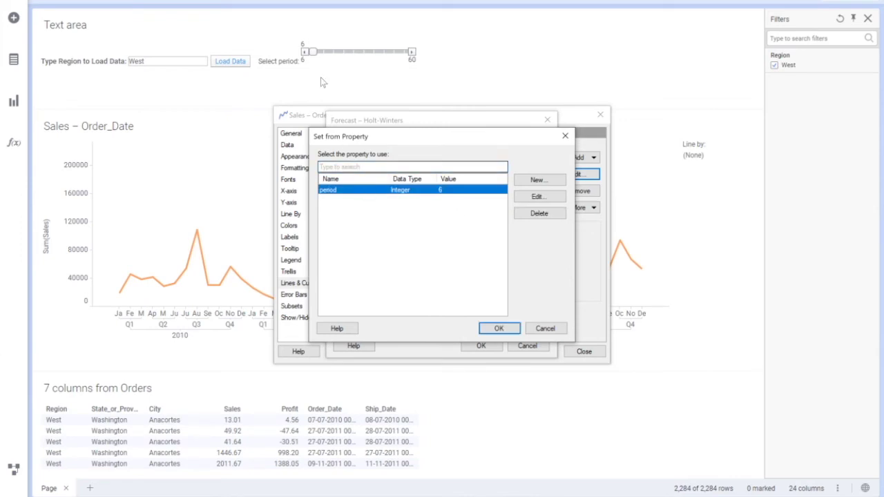
{"action": "left_click", "coordinate": [499, 328]}
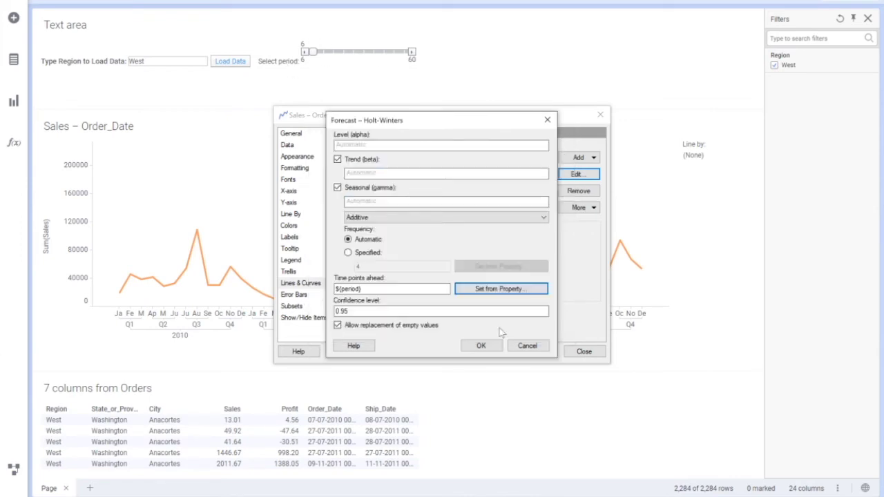
{"action": "left_click", "coordinate": [481, 346]}
{"action": "left_click", "coordinate": [584, 352]}
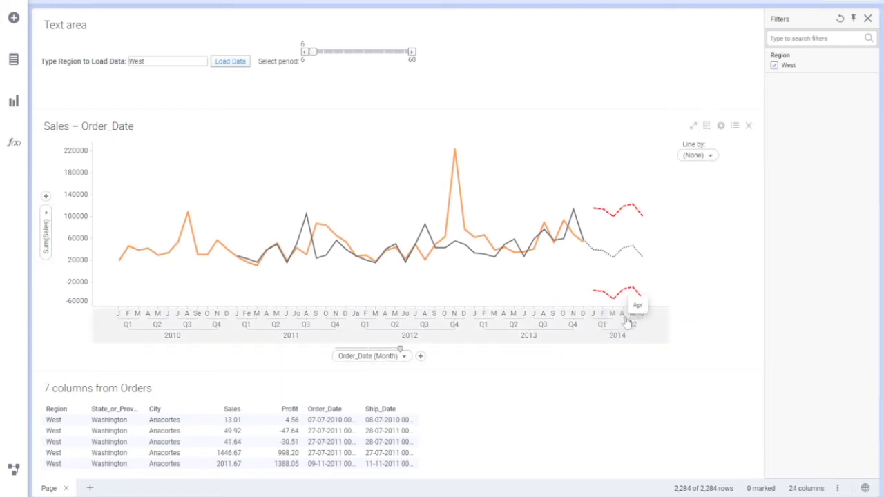
Step: Test the forecast with the period slider at 24 and at 60, and return the slider to 6
{"action": "left_click_drag", "start_coordinate": [313, 54], "coordinate": [343, 55]}
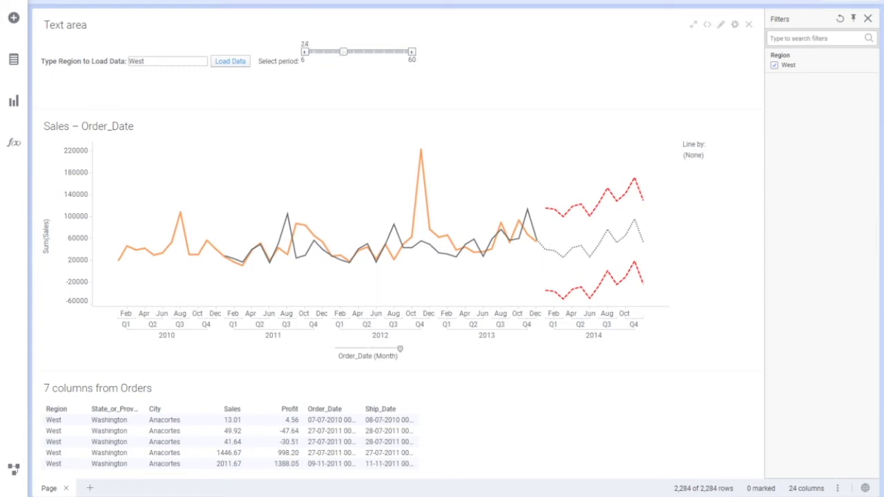
{"action": "right_click", "coordinate": [346, 57]}
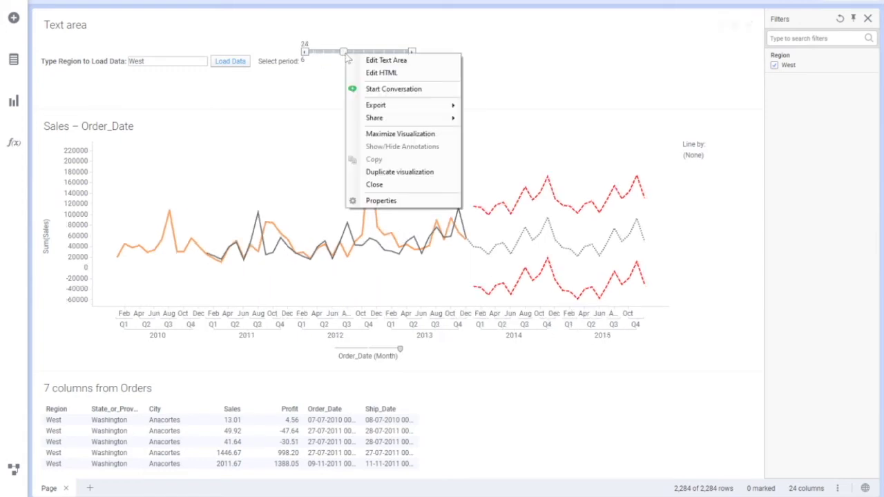
{"action": "left_click_drag", "start_coordinate": [345, 56], "coordinate": [410, 59]}
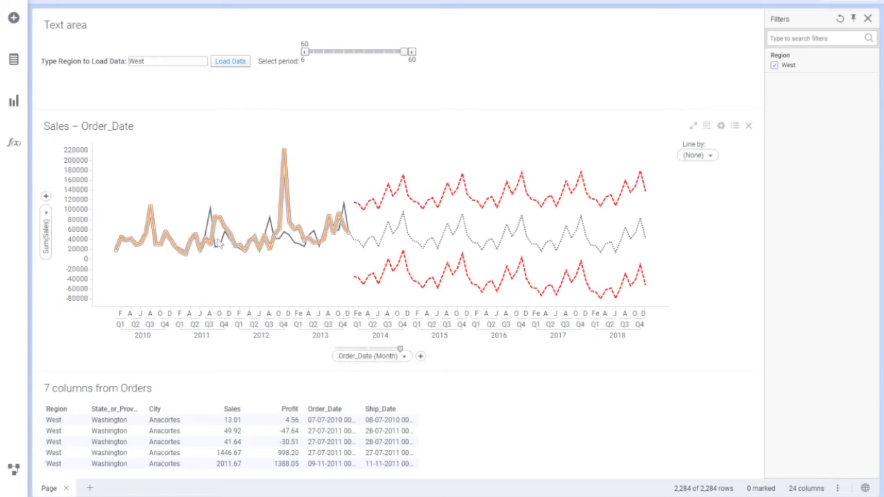
{"action": "right_click", "coordinate": [404, 52]}
{"action": "left_click", "coordinate": [406, 52]}
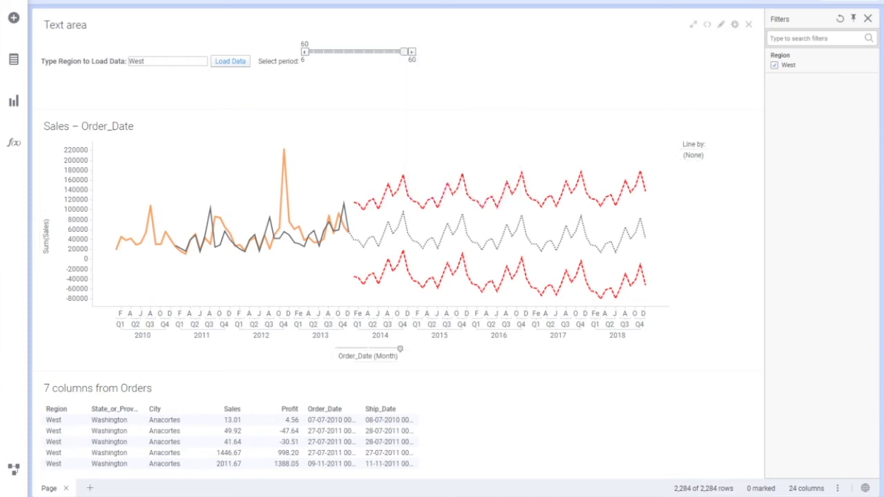
{"action": "left_click_drag", "start_coordinate": [407, 54], "coordinate": [319, 60]}
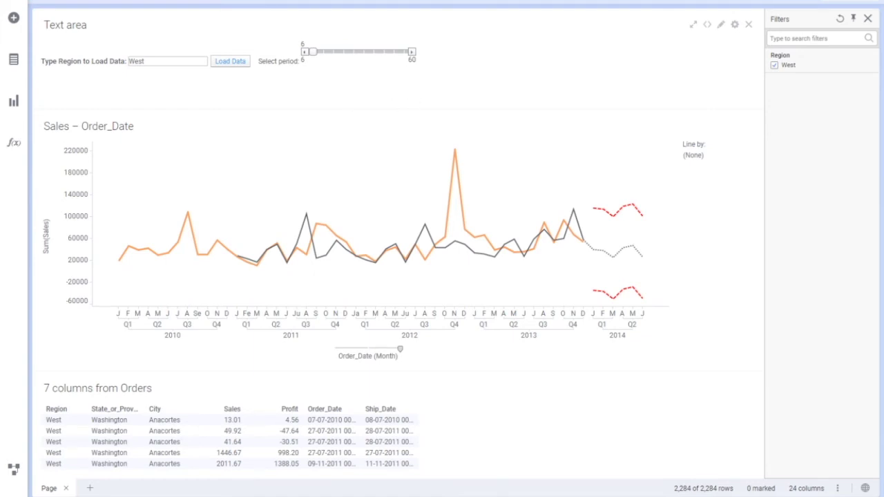
Step: Change the canvas styling of the analysis to the dark theme
{"action": "left_click", "coordinate": [184, 4]}
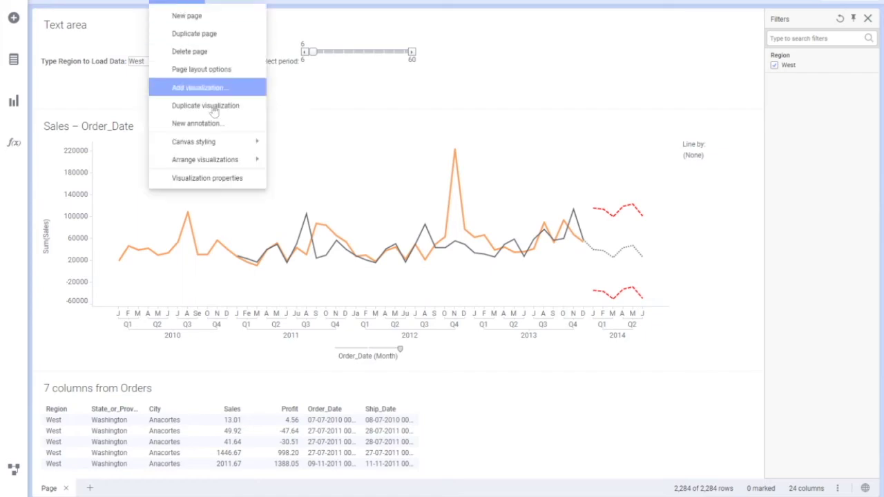
{"action": "mouse_move", "coordinate": [232, 146]}
{"action": "left_click", "coordinate": [297, 161]}
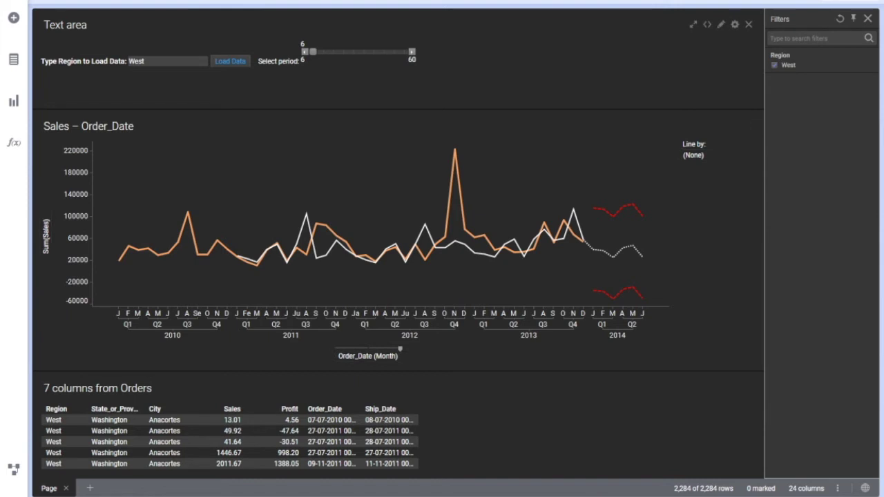
Step: Edit the text area and start a caption with "Selected" after the period slider
{"action": "right_click", "coordinate": [515, 81]}
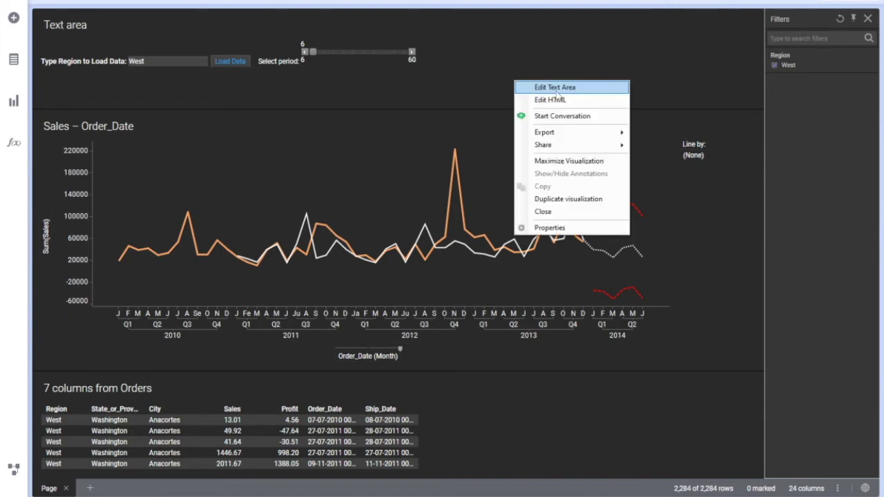
{"action": "left_click", "coordinate": [553, 88]}
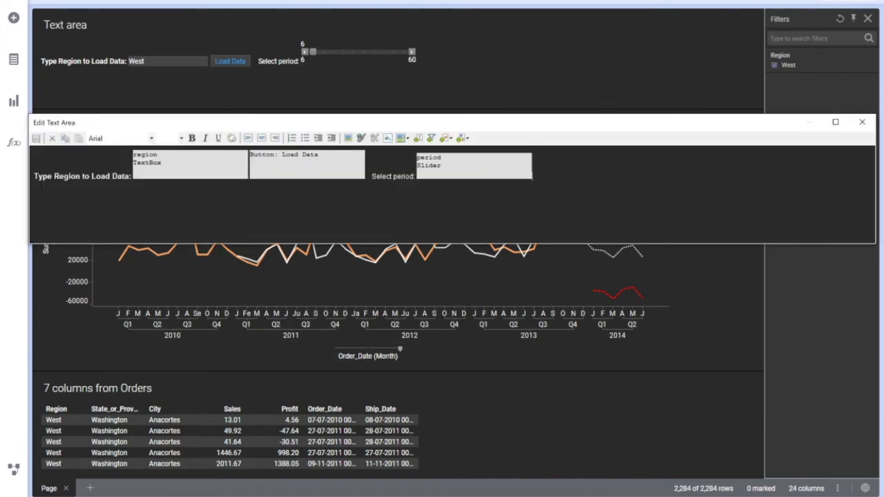
{"action": "left_click", "coordinate": [446, 139]}
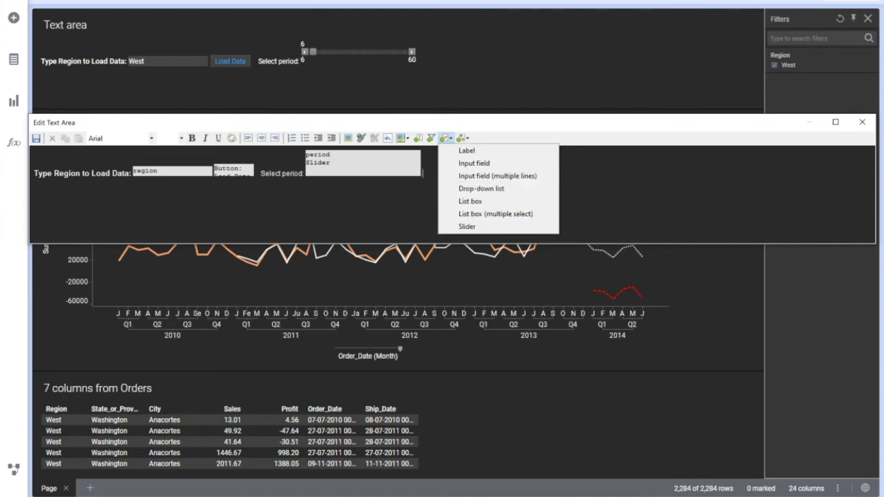
{"action": "key", "text": "Escape"}
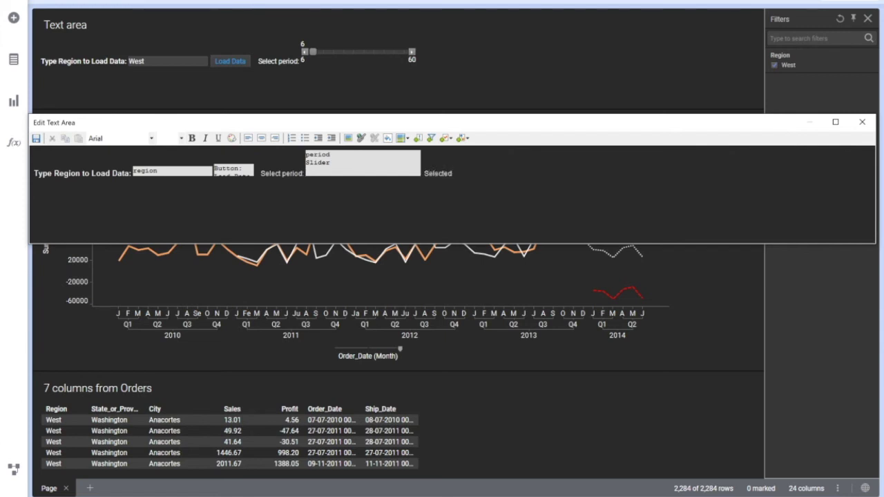
{"action": "key", "text": "BackSpace"}
{"action": "key", "text": "BackSpace"}
{"action": "key", "text": "BackSpace"}
Step: Reword the caption to "Data Loaded" and insert a label property control after it that displays the region document property
{"action": "left_click", "coordinate": [449, 140]}
{"action": "left_click", "coordinate": [476, 173]}
{"action": "left_click", "coordinate": [450, 139]}
{"action": "left_click", "coordinate": [461, 151]}
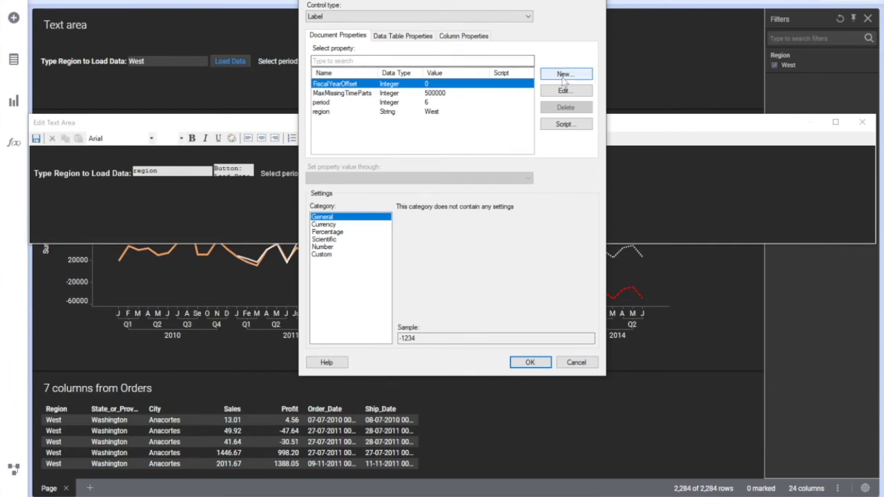
{"action": "left_click", "coordinate": [565, 74]}
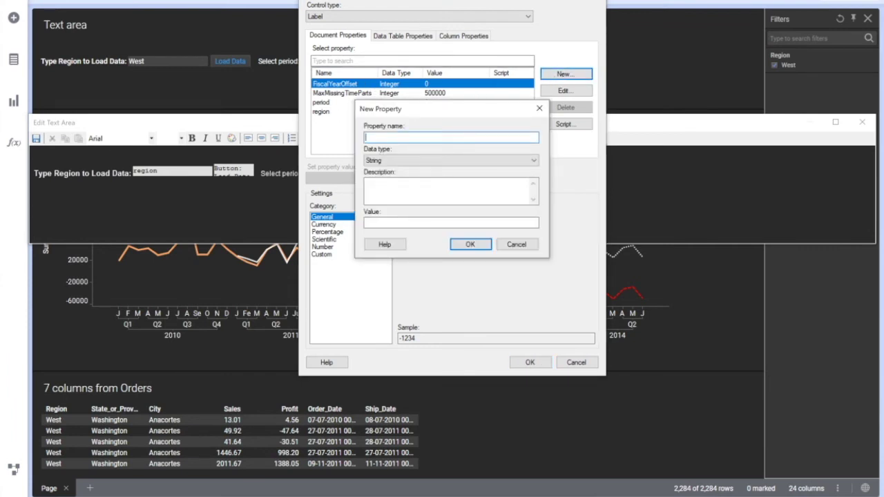
{"action": "left_click", "coordinate": [517, 245]}
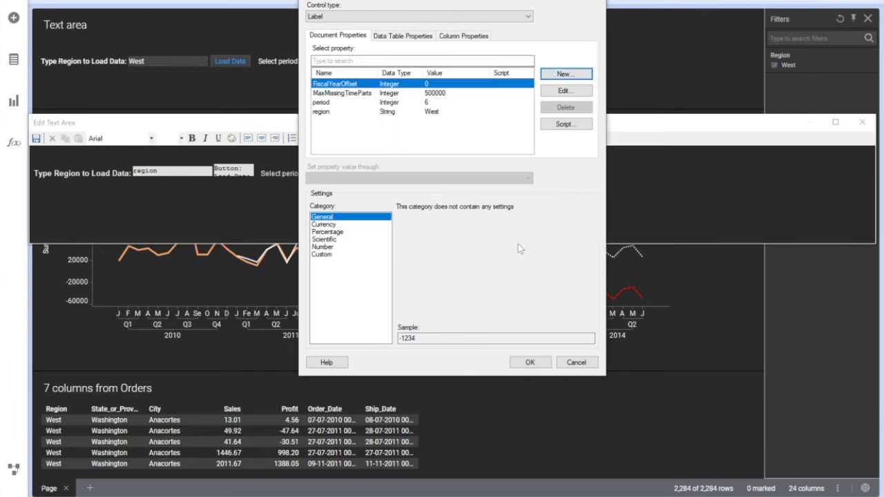
{"action": "left_click", "coordinate": [324, 113]}
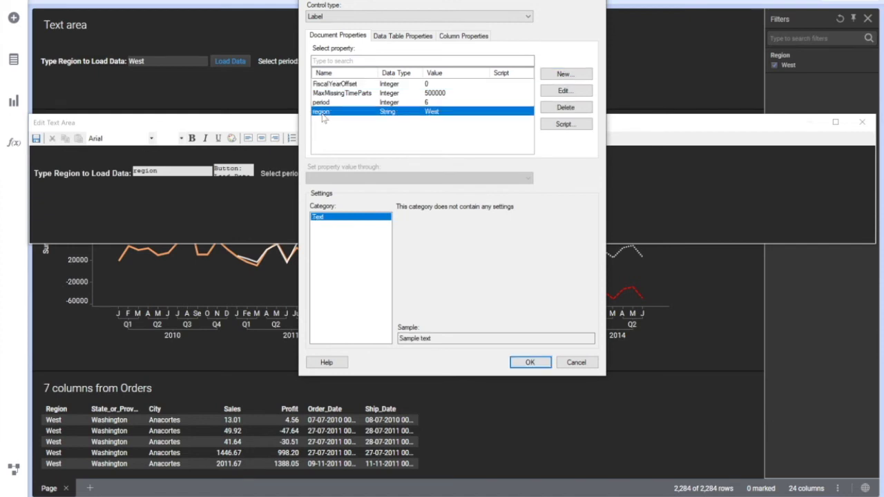
{"action": "left_click", "coordinate": [530, 362]}
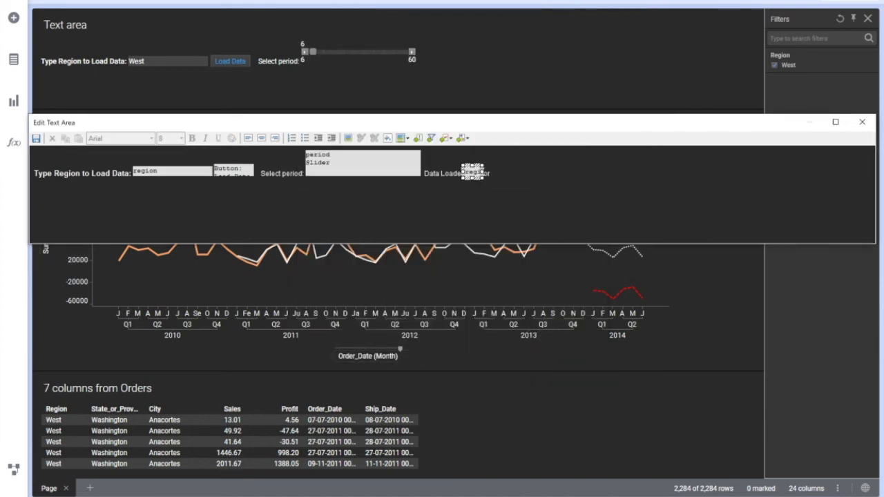
Step: Complete the caption as "Data Loaded for" before the region label and "region." after it, and save the text area
{"action": "type", "text": "for"}
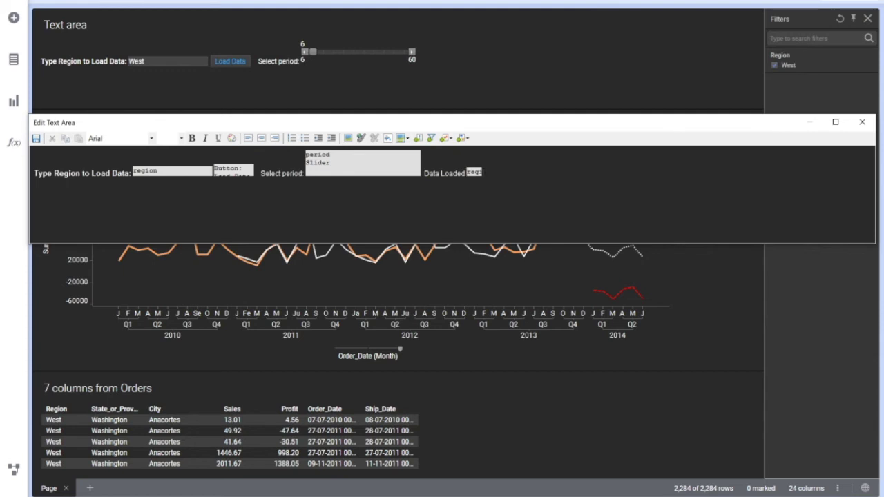
{"action": "type", "text": " for"}
{"action": "left_click", "coordinate": [36, 138]}
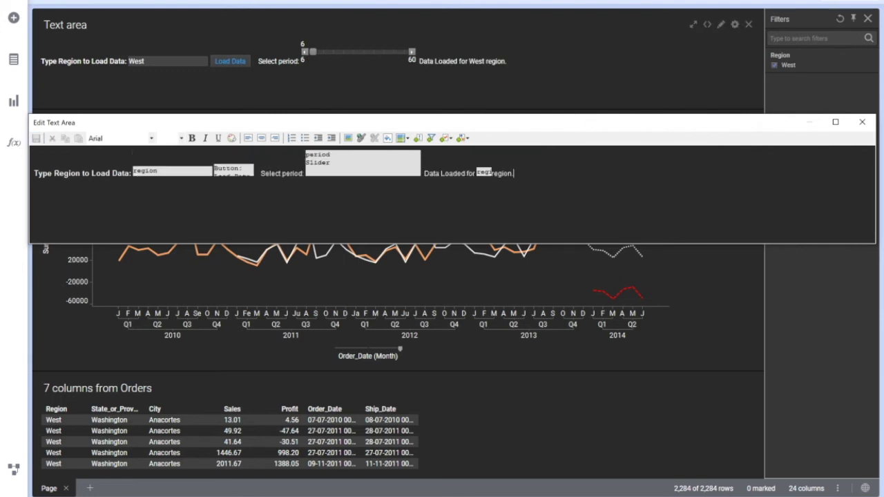
Step: Format the region label in the caption as bold, size 10 and red, and save the text area
{"action": "left_click", "coordinate": [483, 172]}
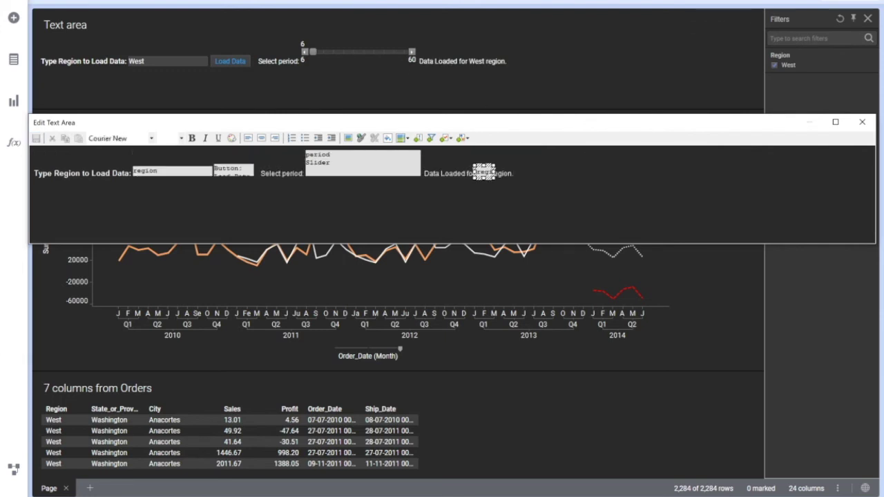
{"action": "right_click", "coordinate": [487, 174]}
{"action": "left_click", "coordinate": [531, 193]}
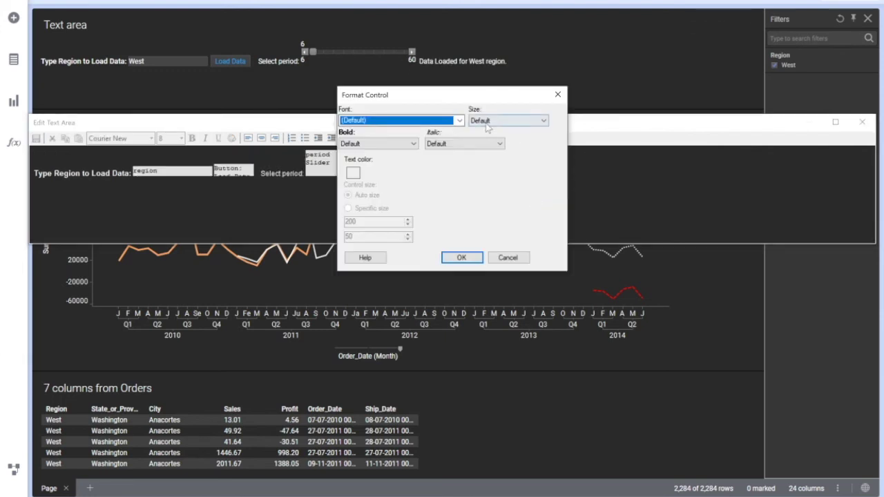
{"action": "left_click", "coordinate": [387, 143]}
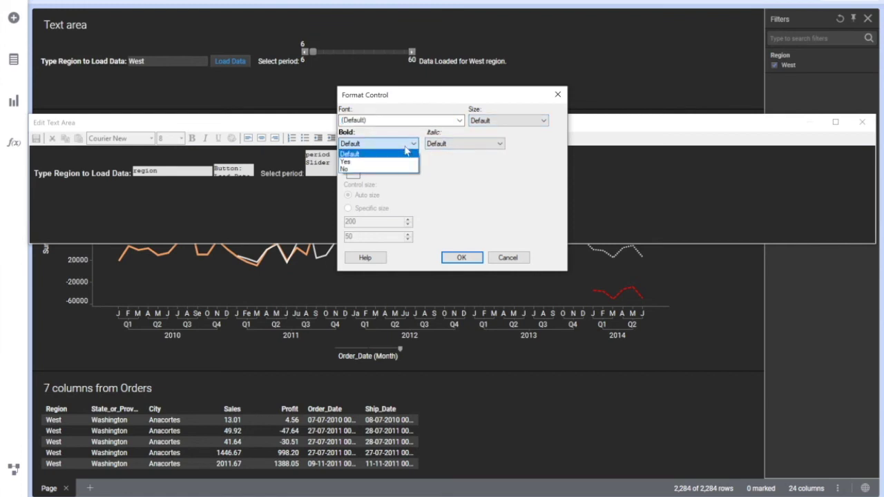
{"action": "left_click", "coordinate": [371, 164]}
{"action": "left_click", "coordinate": [502, 122]}
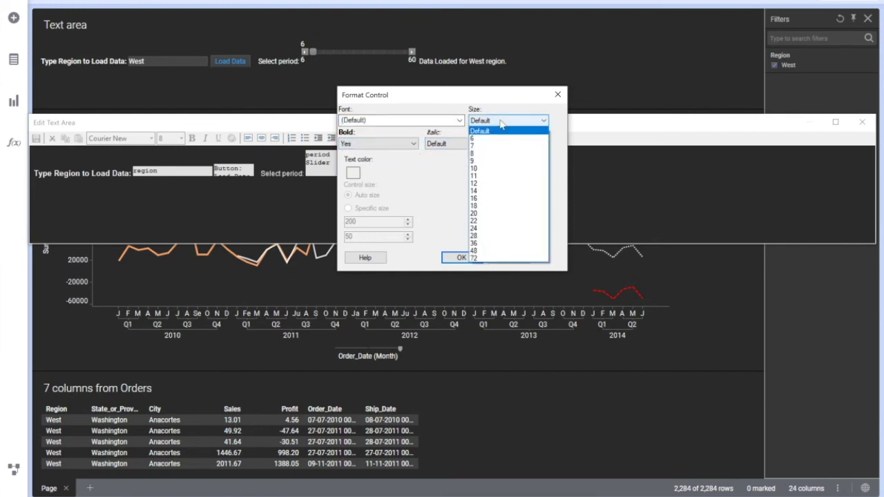
{"action": "left_click", "coordinate": [486, 174]}
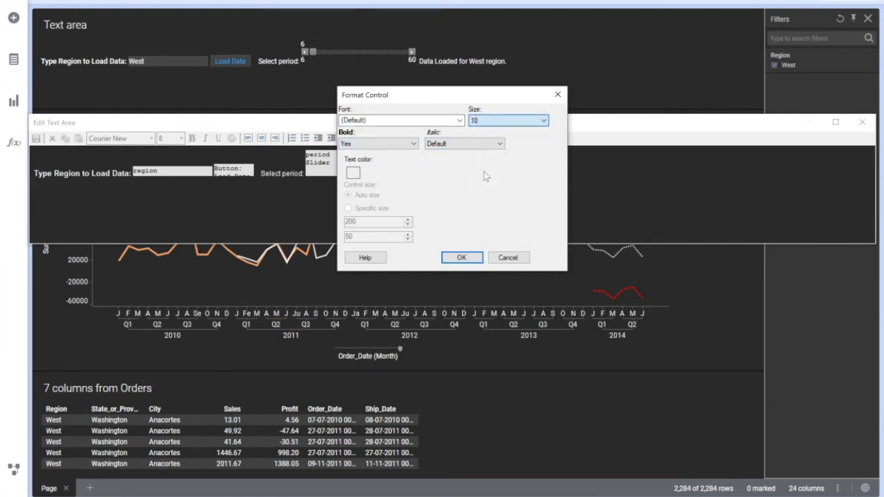
{"action": "left_click", "coordinate": [353, 174]}
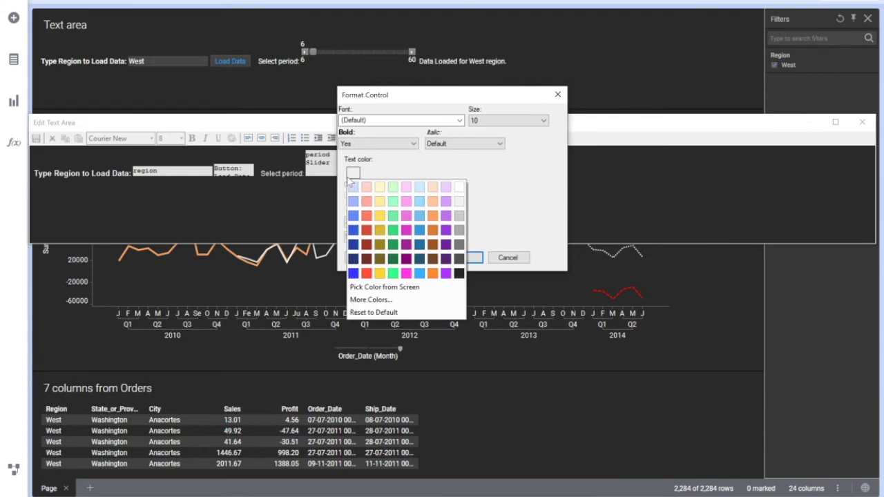
{"action": "left_click", "coordinate": [367, 274]}
{"action": "left_click", "coordinate": [457, 257]}
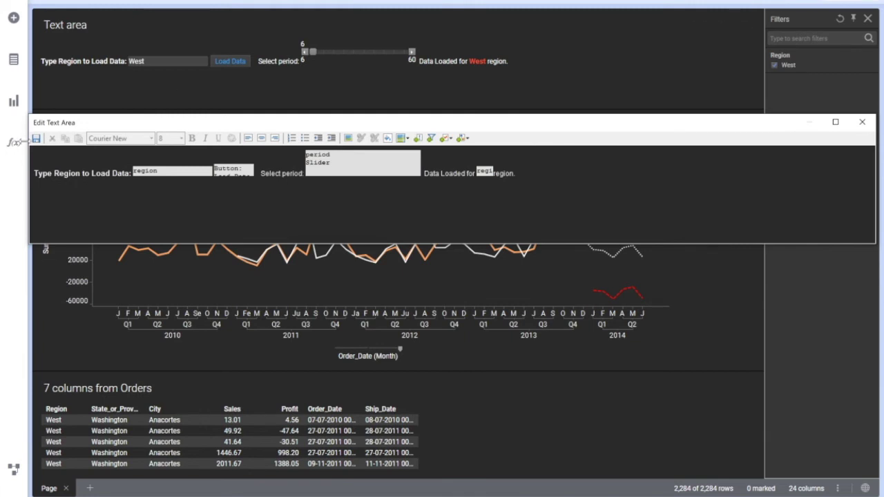
{"action": "left_click", "coordinate": [36, 139]}
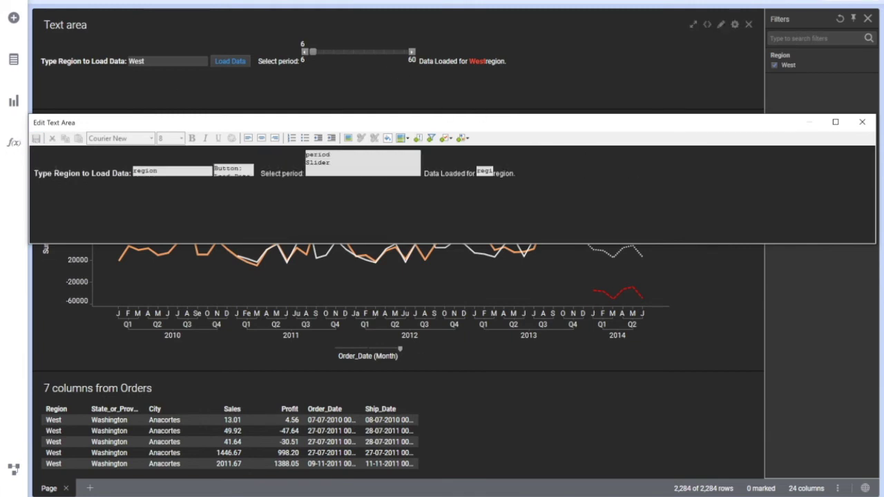
Step: Change the region input to East and load the data for it
{"action": "left_click_drag", "start_coordinate": [147, 62], "coordinate": [139, 62]}
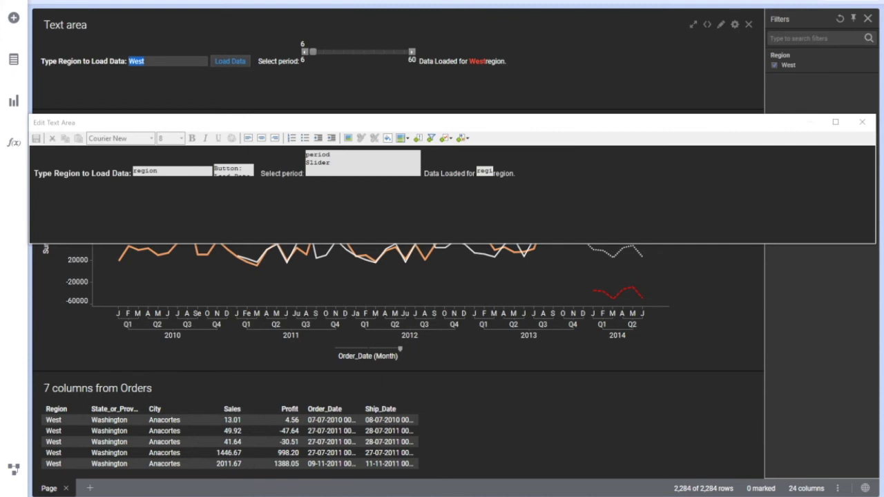
{"action": "type", "text": "Ea"}
{"action": "left_click", "coordinate": [232, 61]}
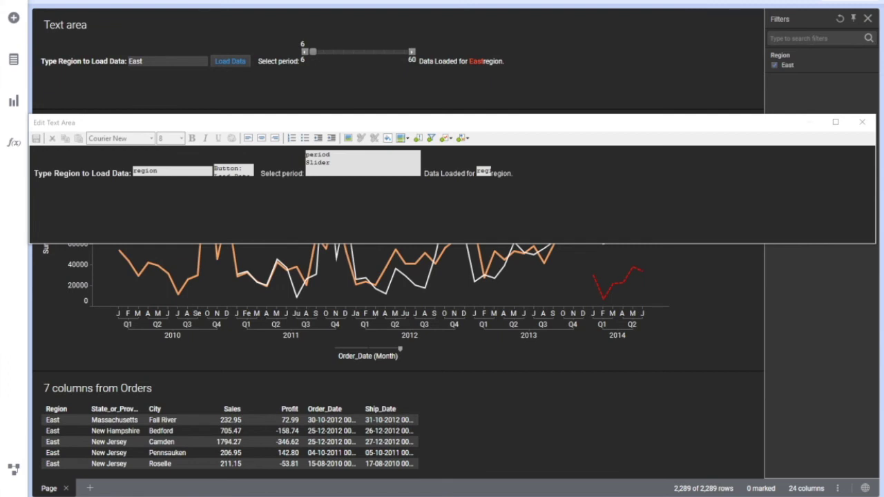
Step: Close the text area editor and save its changes
{"action": "left_click", "coordinate": [446, 138]}
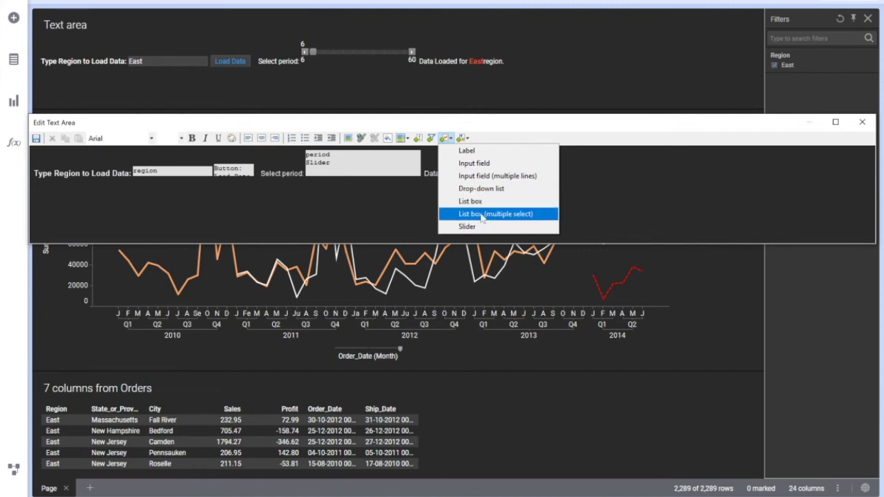
{"action": "left_click", "coordinate": [615, 188]}
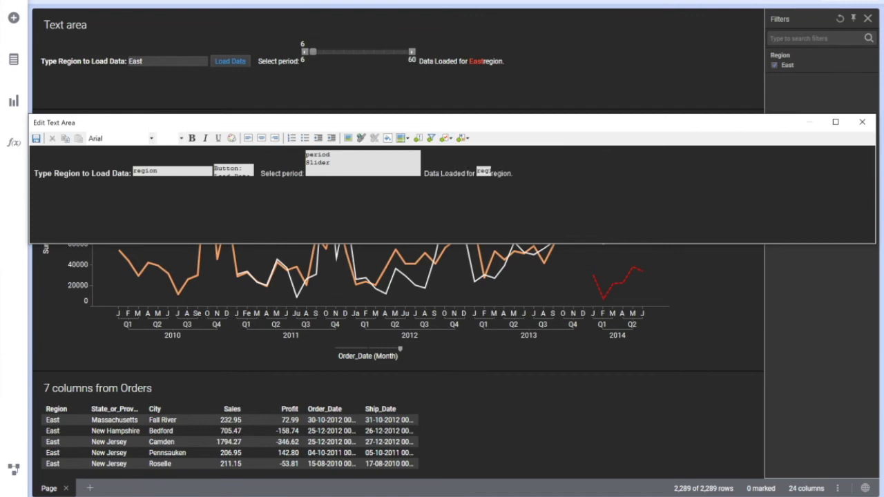
{"action": "left_click", "coordinate": [862, 123]}
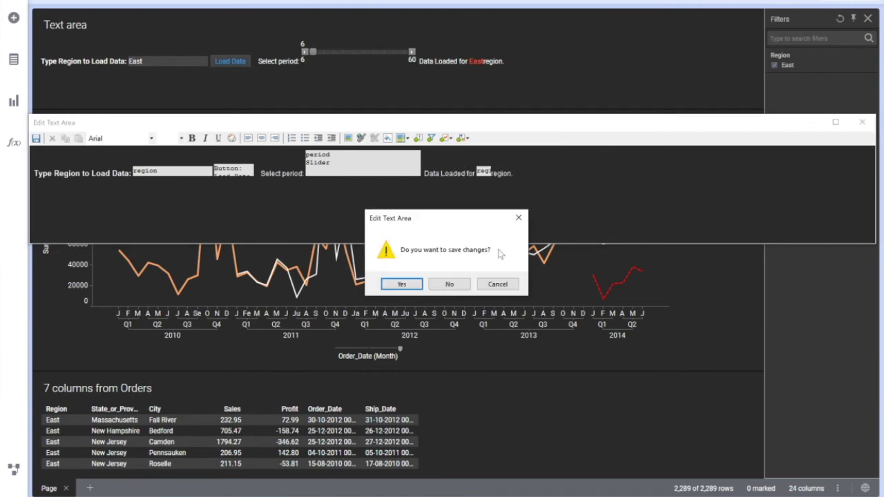
{"action": "left_click", "coordinate": [407, 287]}
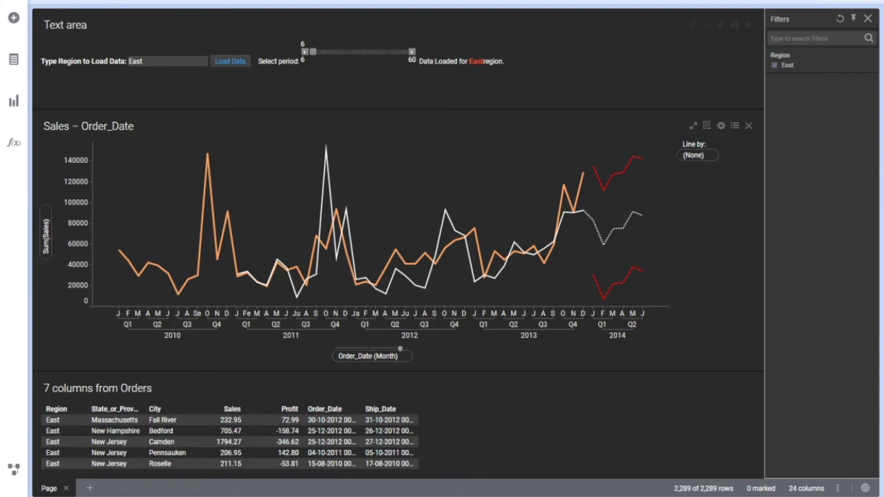
Step: Edit the text area again and add the caption "Select State:" after the region sentence
{"action": "right_click", "coordinate": [541, 63]}
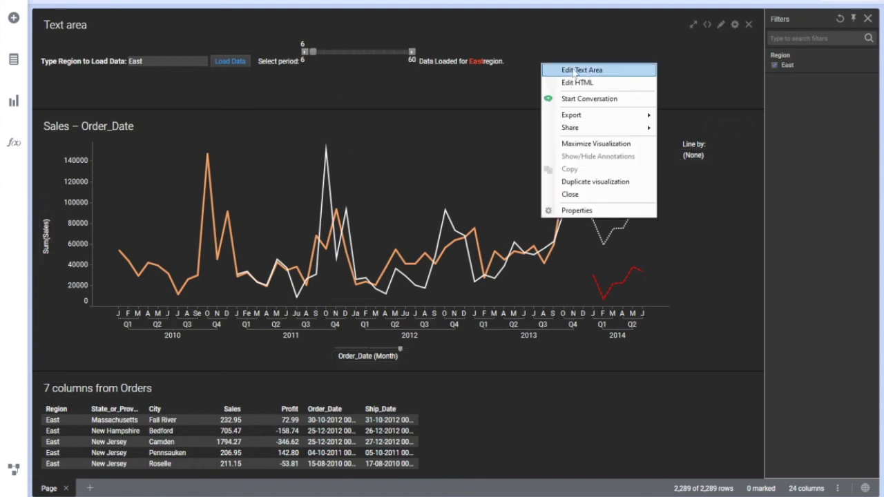
{"action": "left_click", "coordinate": [573, 70]}
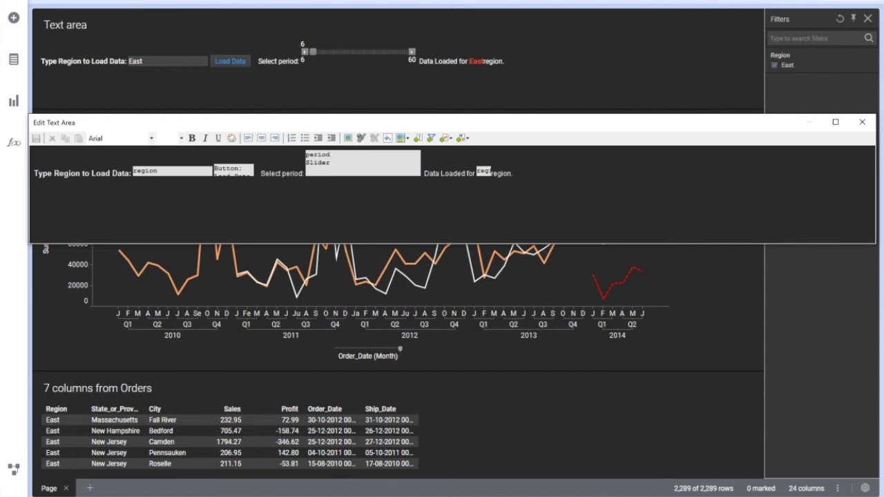
{"action": "type", "text": "elect State:"}
Step: Insert a drop-down list property control after the caption and create a String document property named state for it
{"action": "left_click", "coordinate": [446, 138]}
{"action": "left_click", "coordinate": [478, 188]}
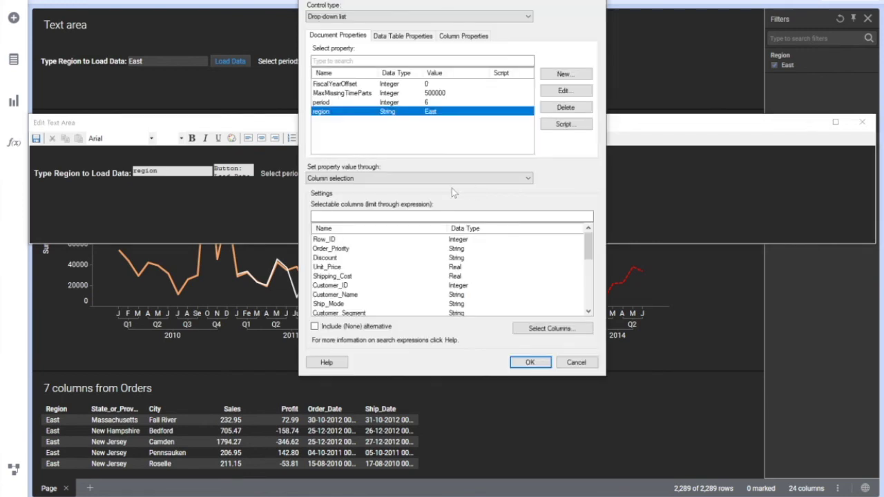
{"action": "left_click", "coordinate": [561, 75]}
{"action": "type", "text": "s"}
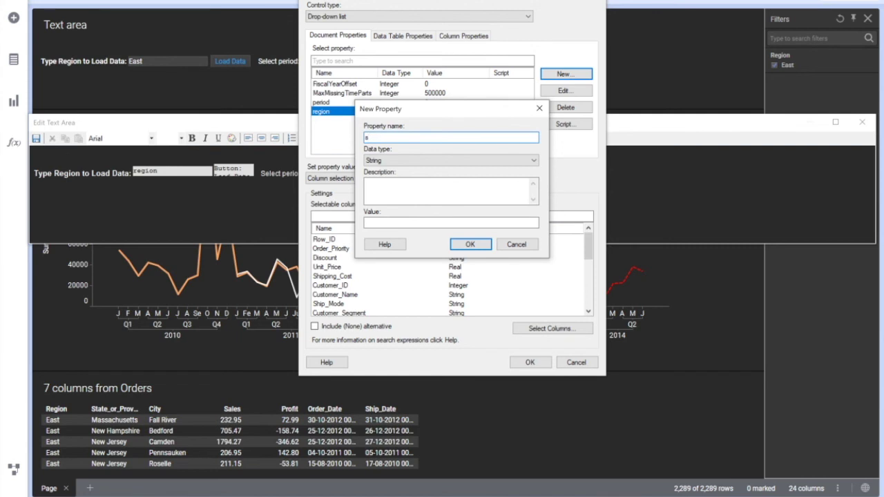
{"action": "type", "text": "tate"}
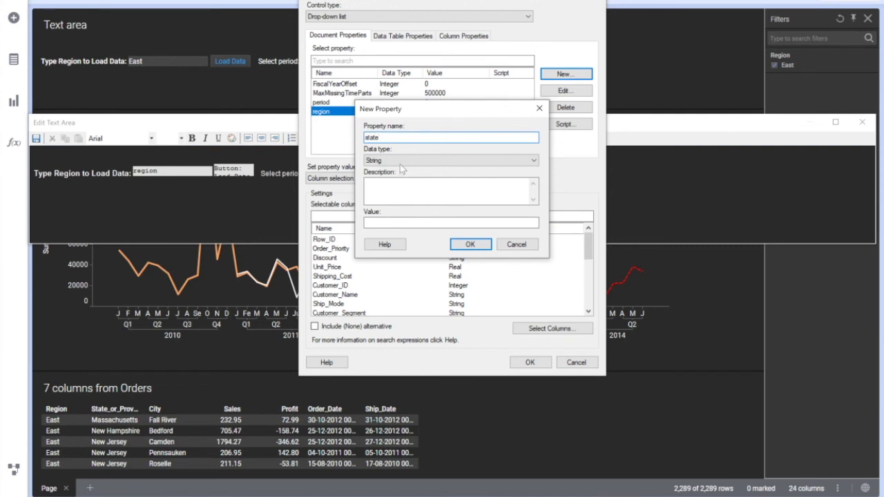
{"action": "left_click", "coordinate": [470, 244]}
Step: Fill the state drop-down with the unique values of the State_or_Province column, then save and close the text area
{"action": "left_click", "coordinate": [349, 179]}
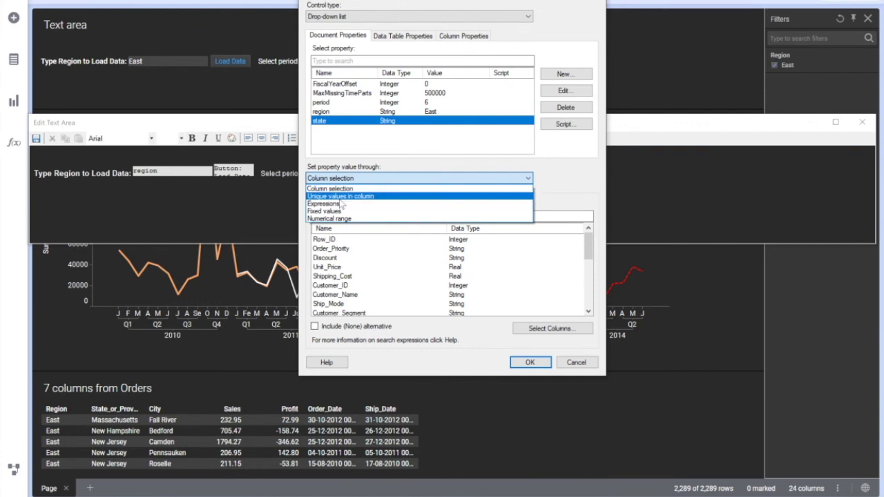
{"action": "left_click", "coordinate": [342, 198]}
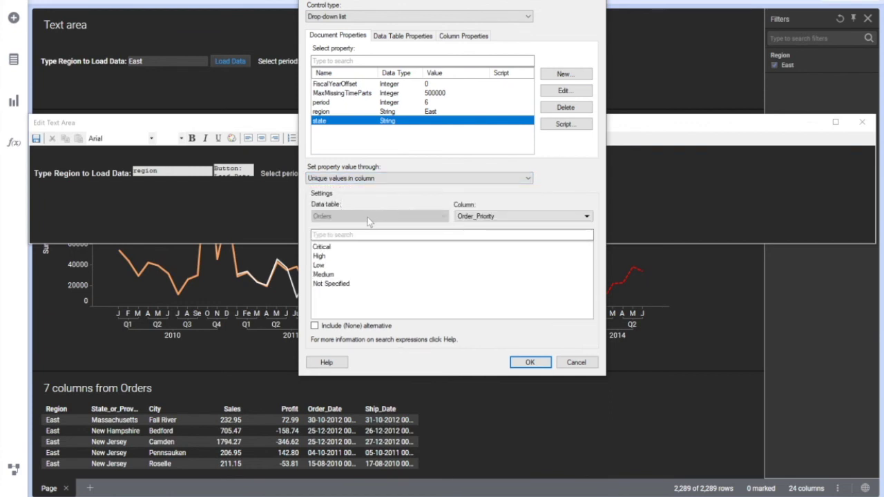
{"action": "left_click", "coordinate": [483, 217]}
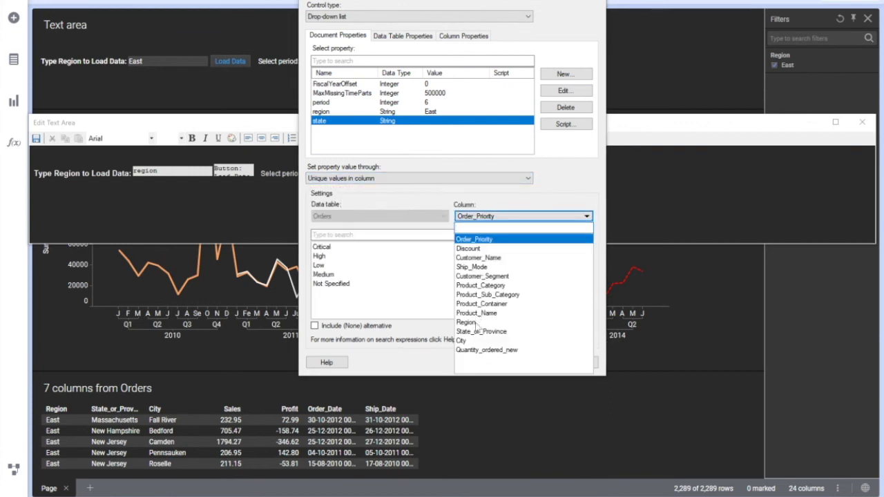
{"action": "left_click", "coordinate": [480, 331]}
{"action": "left_click", "coordinate": [528, 363]}
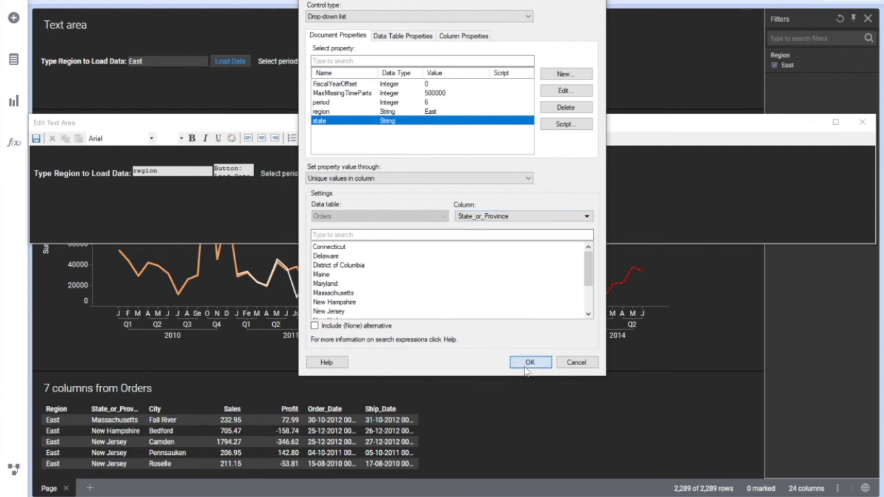
{"action": "left_click", "coordinate": [37, 138]}
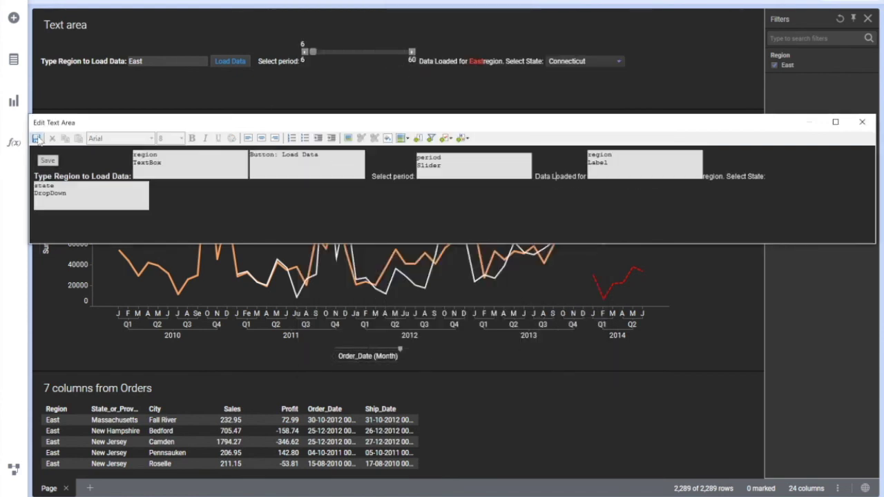
{"action": "left_click", "coordinate": [861, 123]}
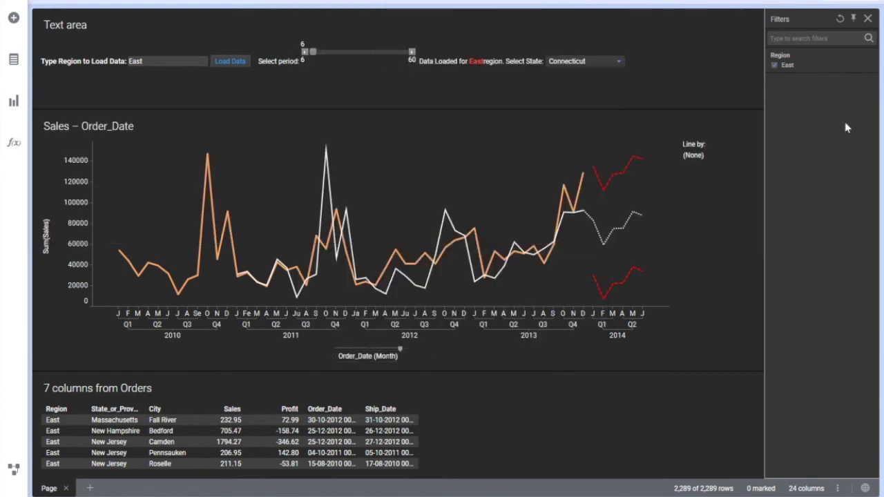
{"action": "left_click", "coordinate": [581, 66]}
{"action": "left_click", "coordinate": [658, 120]}
{"action": "left_click", "coordinate": [719, 126]}
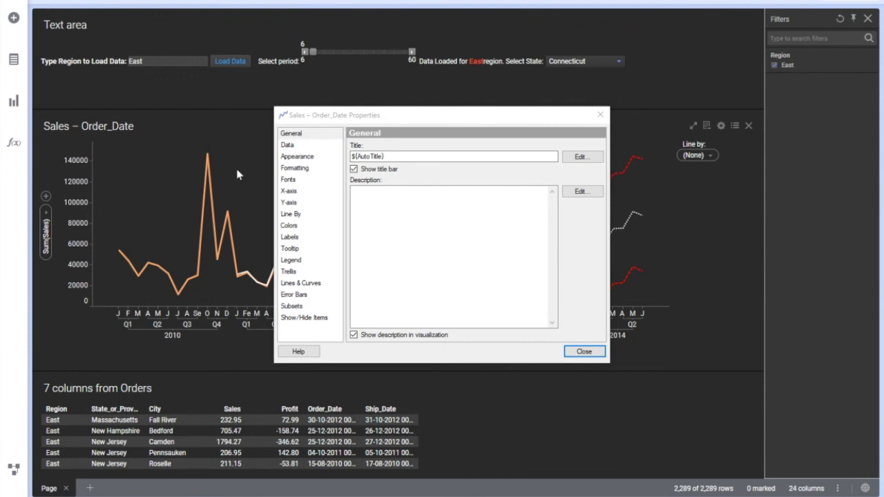
{"action": "left_click", "coordinate": [584, 352]}
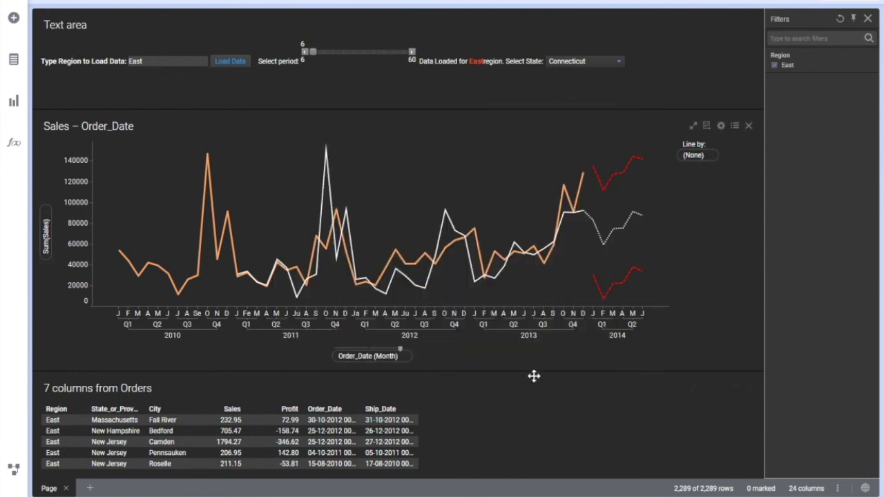
Step: Open the expression editor for limiting the data shown in the Orders table visualization
{"action": "left_click", "coordinate": [721, 389]}
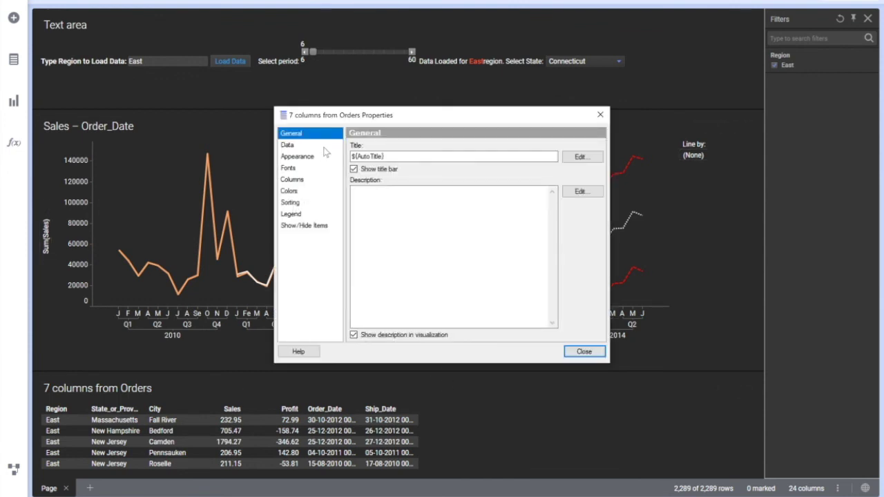
{"action": "left_click", "coordinate": [293, 145]}
{"action": "left_click_drag", "start_coordinate": [599, 215], "coordinate": [603, 284]}
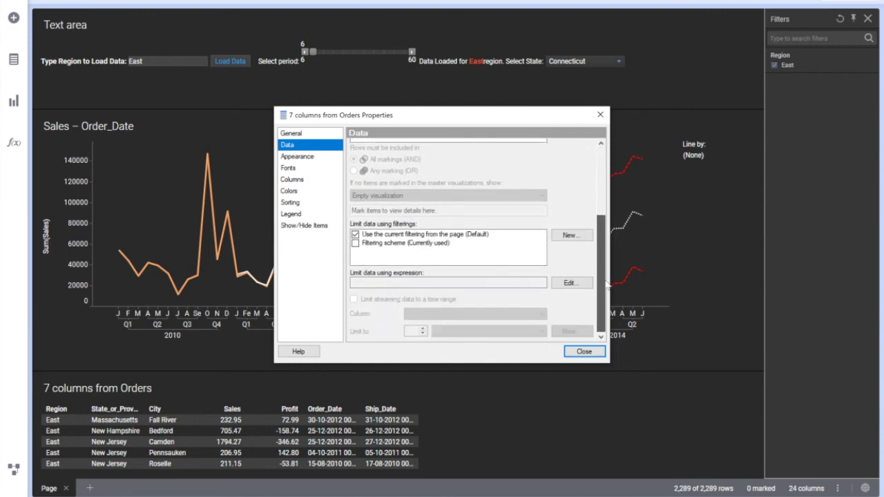
{"action": "left_click", "coordinate": [568, 284]}
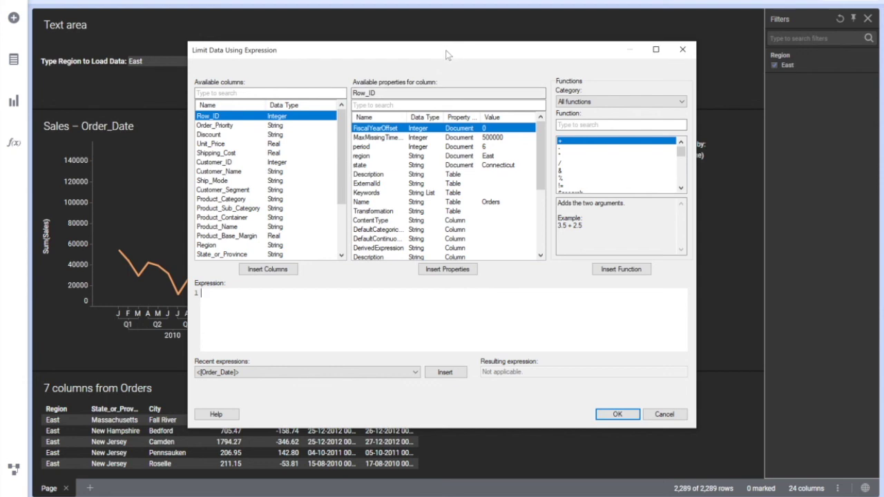
{"action": "left_click_drag", "start_coordinate": [445, 55], "coordinate": [489, 107]}
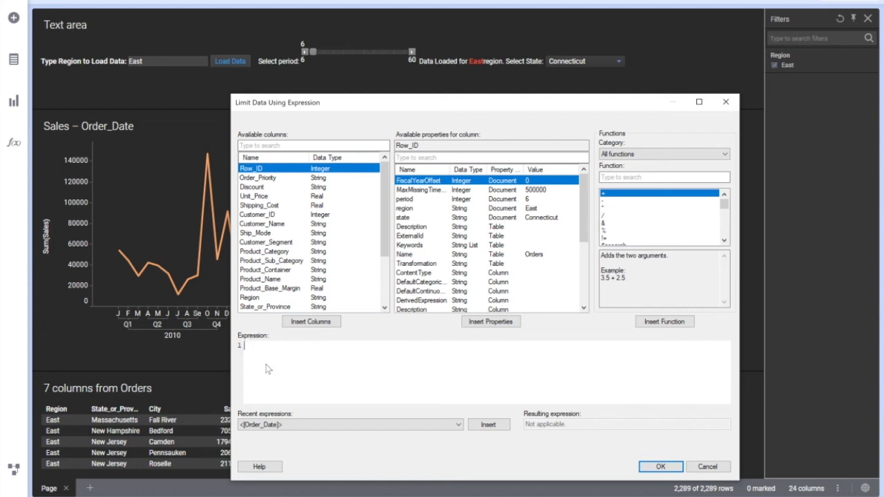
Step: Limit the Orders table with the expression [State_or_Province] = DocumentProperty("state") and close its properties
{"action": "type", "text": "[st"}
{"action": "key", "text": "BackSpace"}
{"action": "key", "text": "BackSpace"}
{"action": "key", "text": "BackSpace"}
{"action": "type", "text": "[stat"}
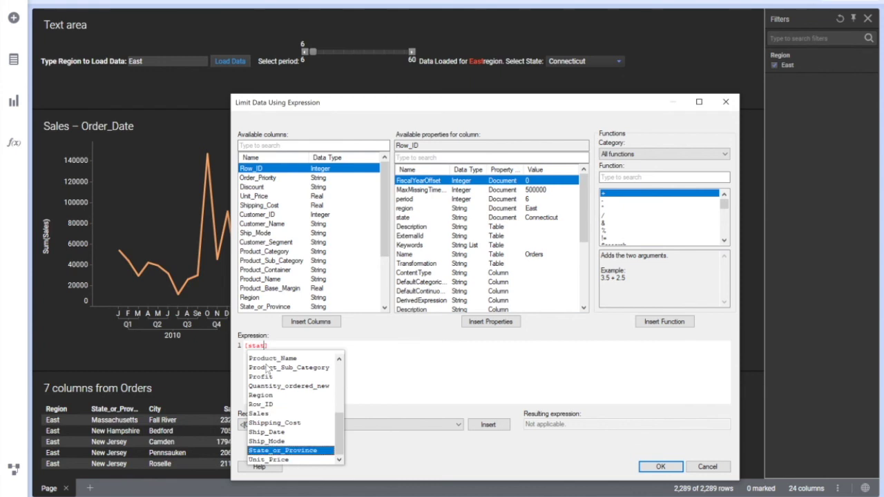
{"action": "key", "text": "Return"}
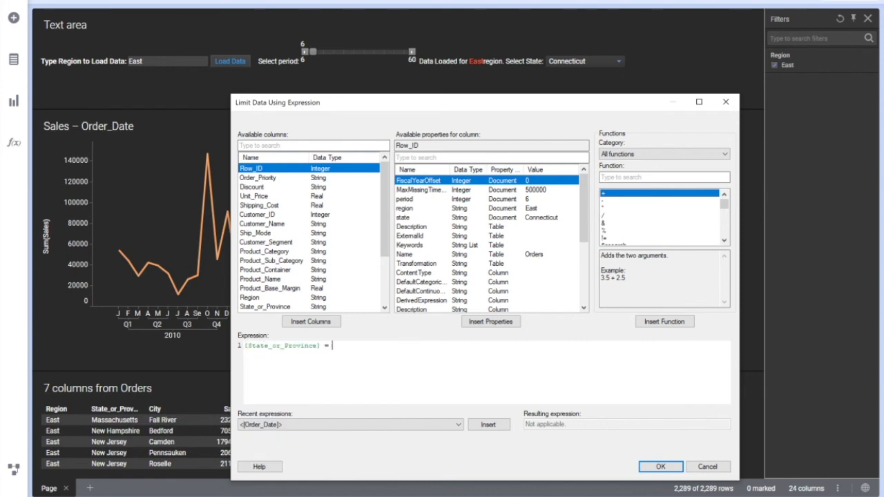
{"action": "left_click", "coordinate": [415, 217]}
{"action": "right_click", "coordinate": [415, 219]}
{"action": "left_click", "coordinate": [450, 222]}
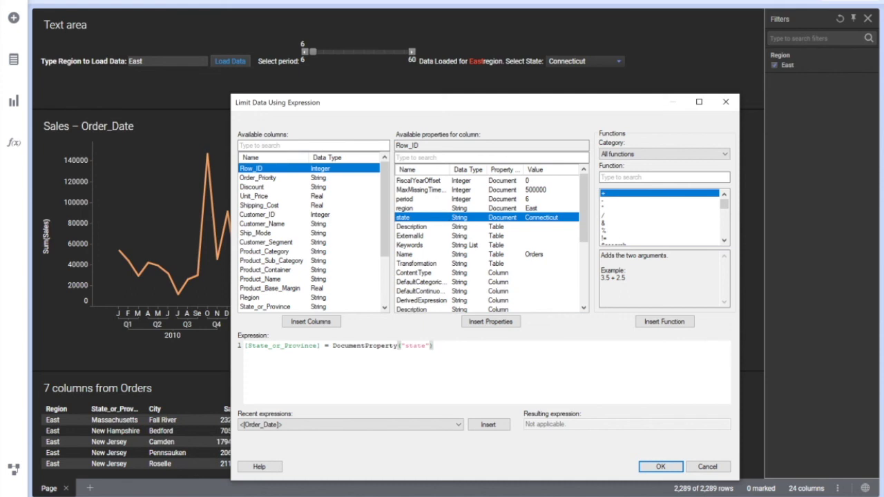
{"action": "left_click", "coordinate": [652, 467]}
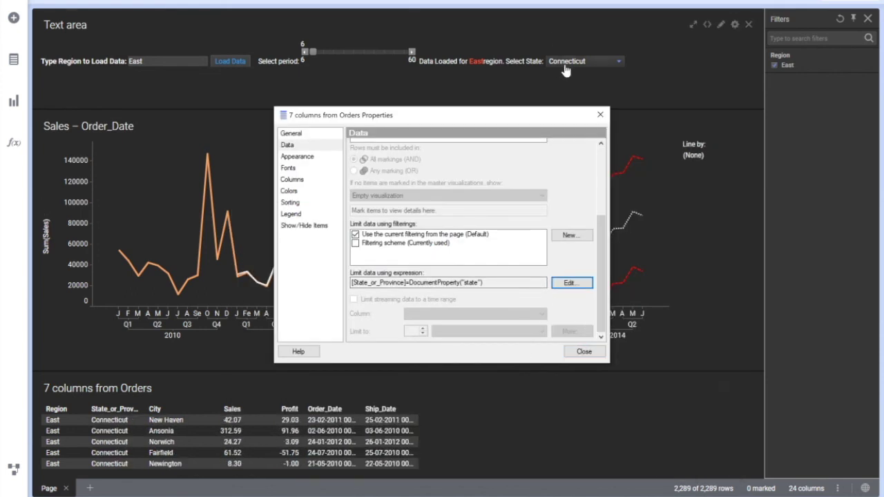
{"action": "left_click", "coordinate": [585, 352]}
Step: Check the state-limited rows in the Orders table and switch the selected state to Delaware
{"action": "scroll", "coordinate": [110, 433], "scroll_direction": "down", "scroll_amount": 5}
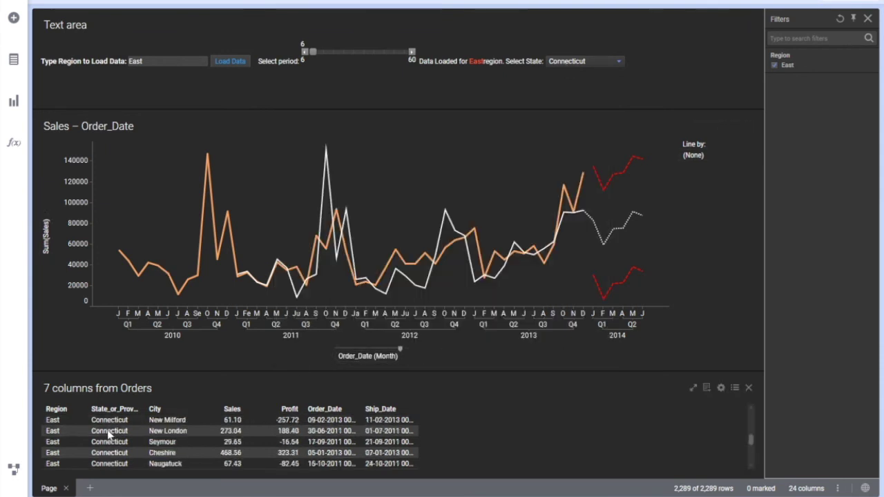
{"action": "scroll", "coordinate": [111, 434], "scroll_direction": "down", "scroll_amount": 5}
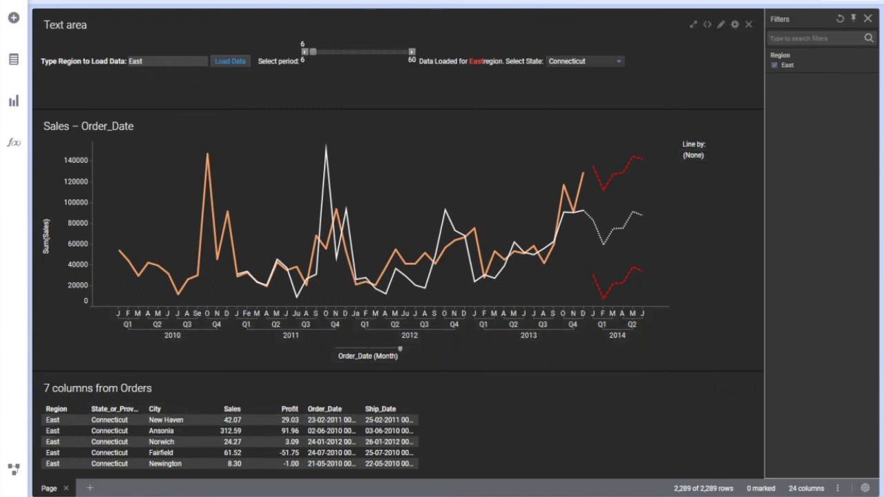
{"action": "left_click", "coordinate": [588, 62]}
{"action": "left_click", "coordinate": [575, 83]}
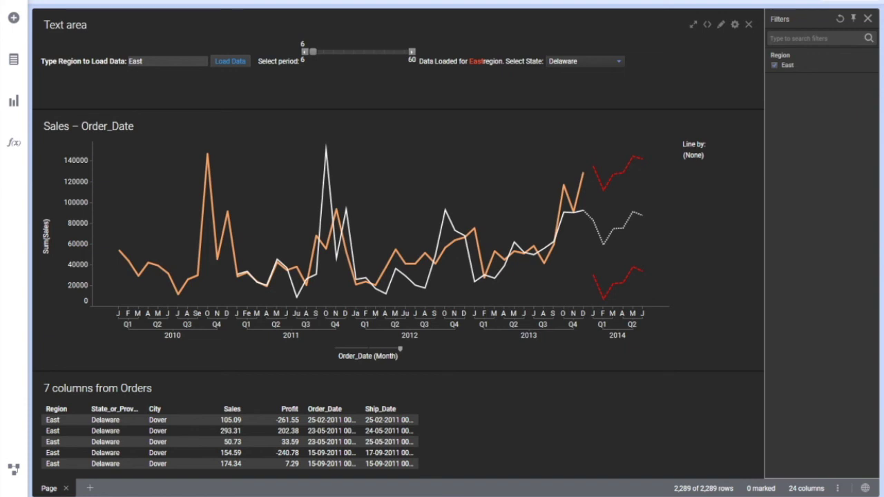
Step: Check the general storage and loading settings in the Orders data table properties
{"action": "double_click", "coordinate": [141, 61]}
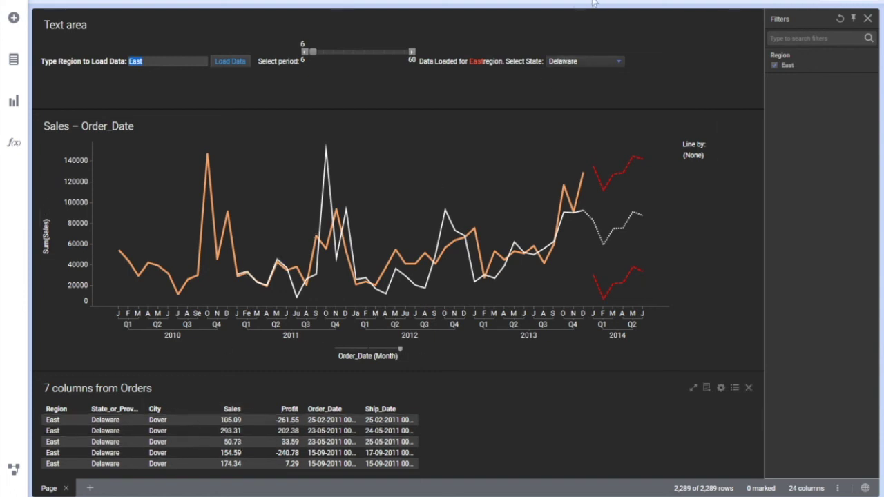
{"action": "left_click", "coordinate": [140, 6]}
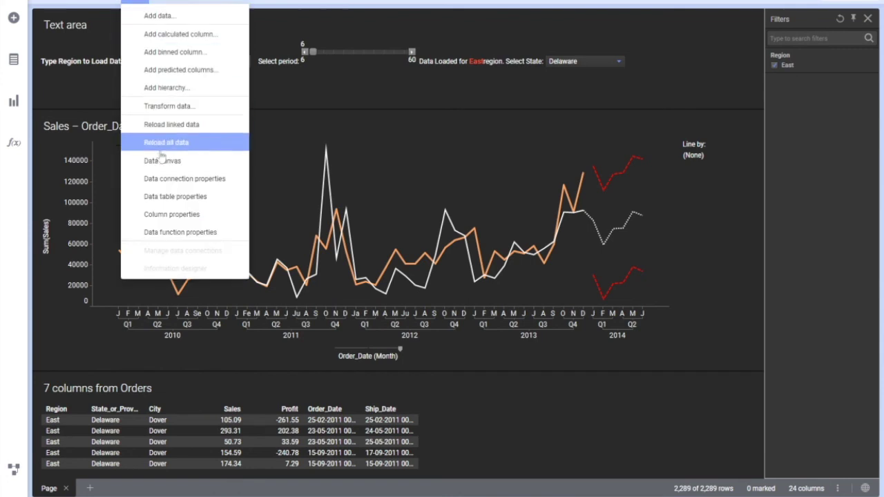
{"action": "left_click", "coordinate": [176, 197]}
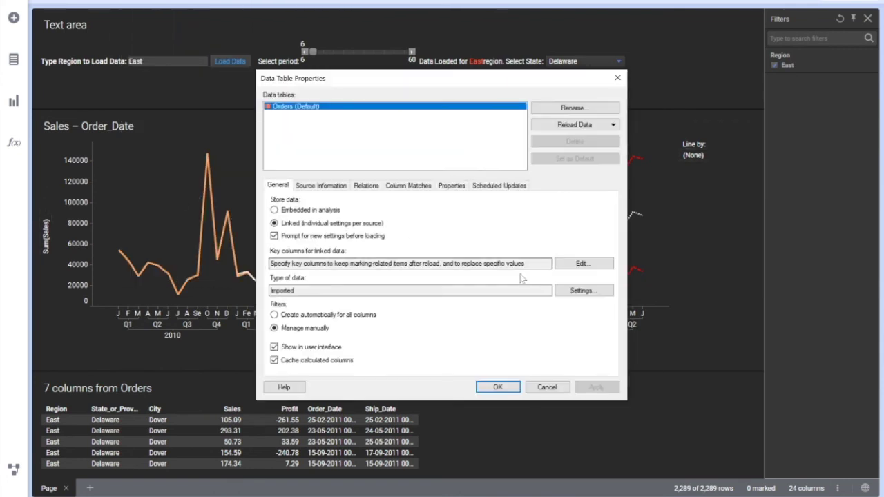
{"action": "left_click", "coordinate": [617, 77]}
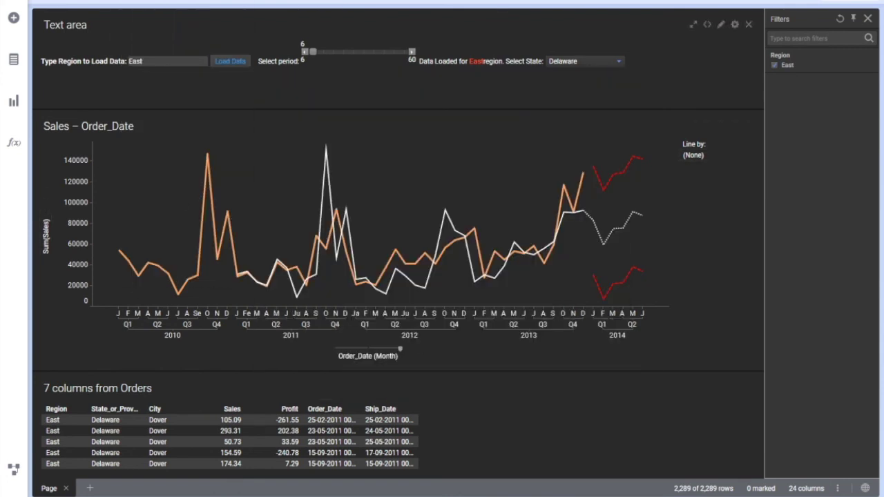
Step: Review the on-demand settings of the Orders SQL Server source in the data canvas and return to the analysis page
{"action": "left_click", "coordinate": [14, 471]}
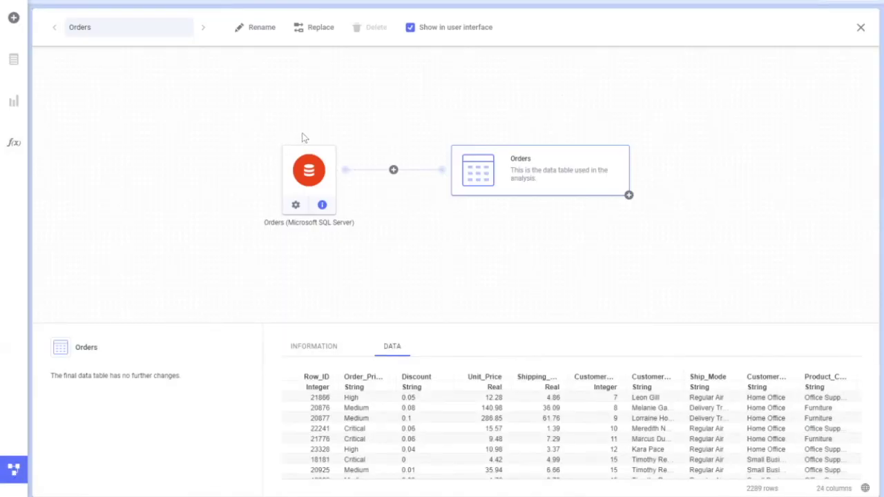
{"action": "left_click", "coordinate": [310, 172]}
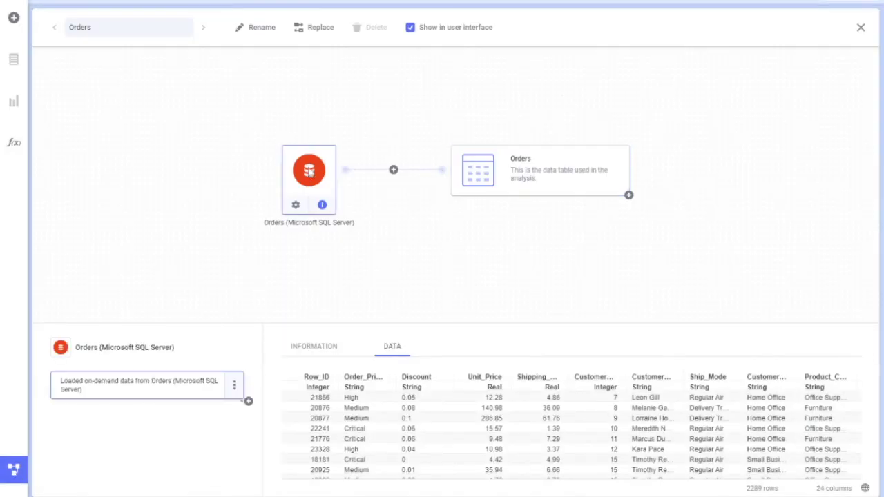
{"action": "left_click", "coordinate": [233, 385]}
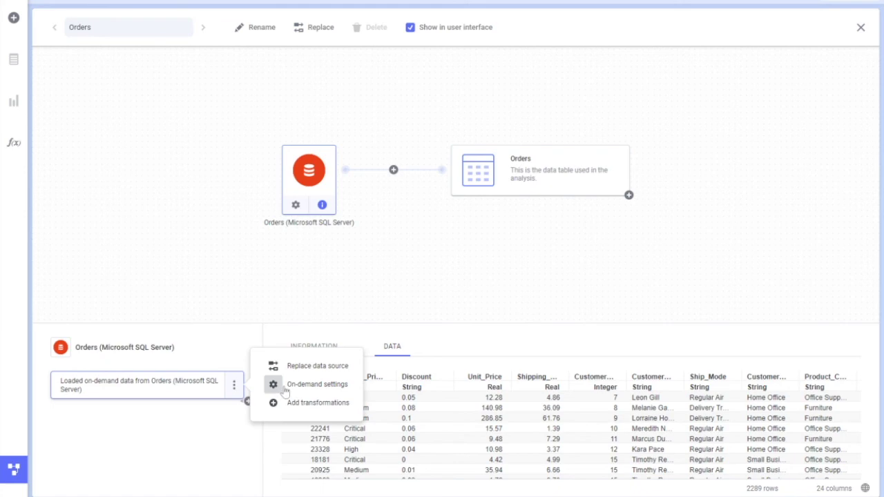
{"action": "left_click", "coordinate": [317, 384]}
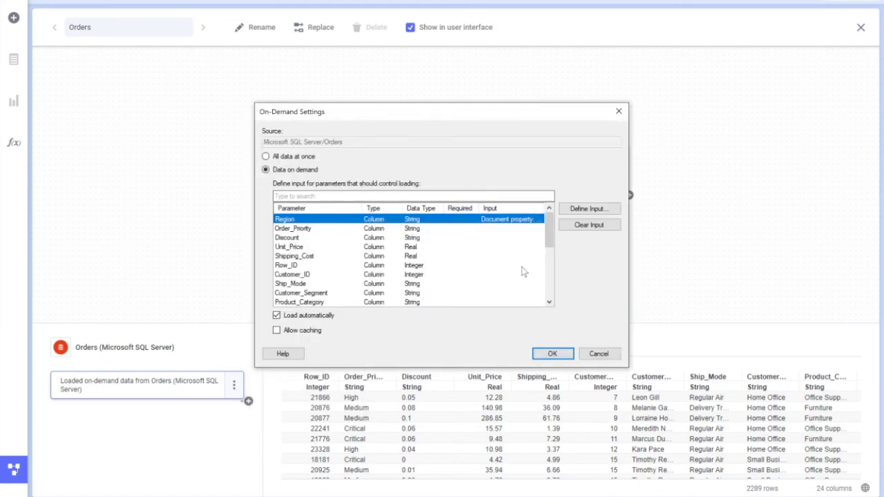
{"action": "left_click", "coordinate": [598, 354]}
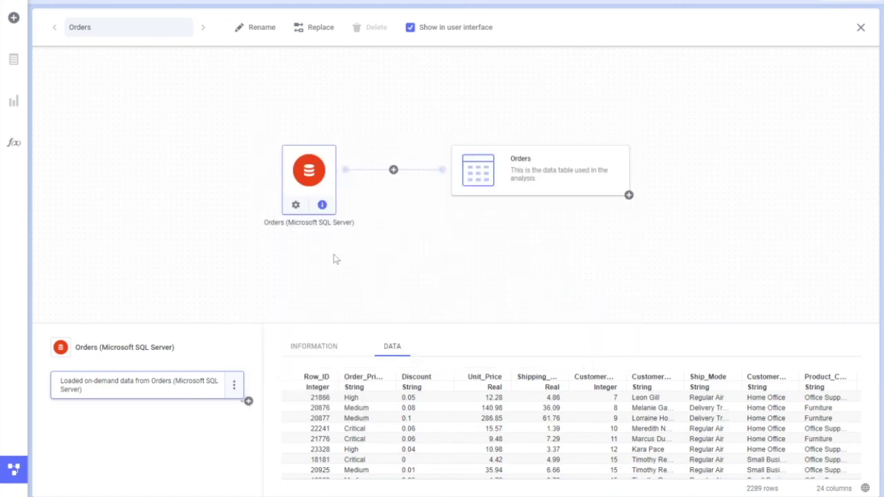
{"action": "left_click", "coordinate": [16, 471]}
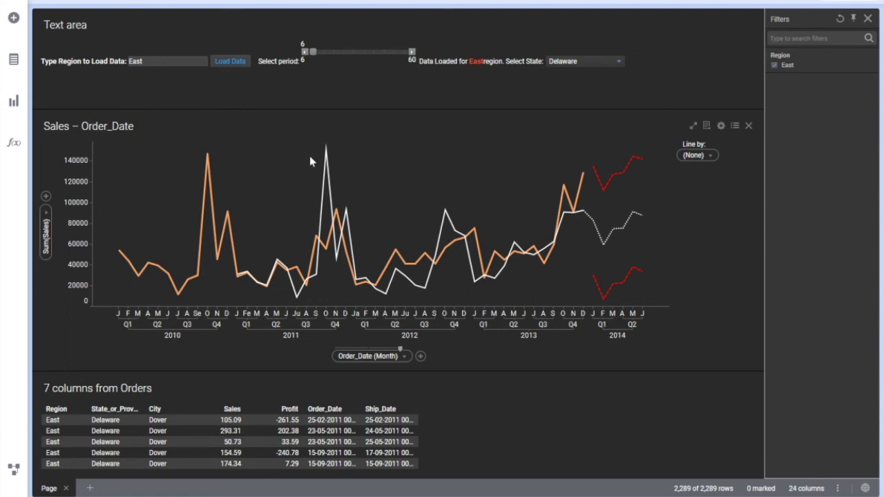
Step: Start editing the region value used to load data in the text area
{"action": "double_click", "coordinate": [142, 61]}
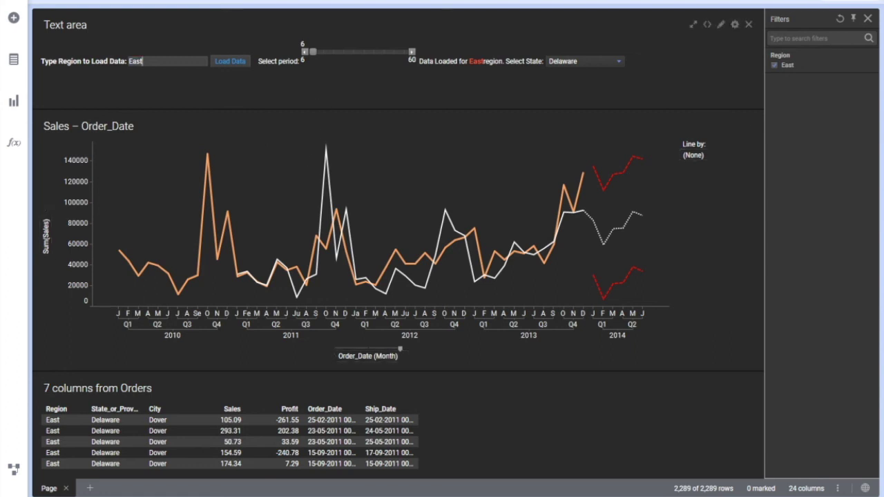